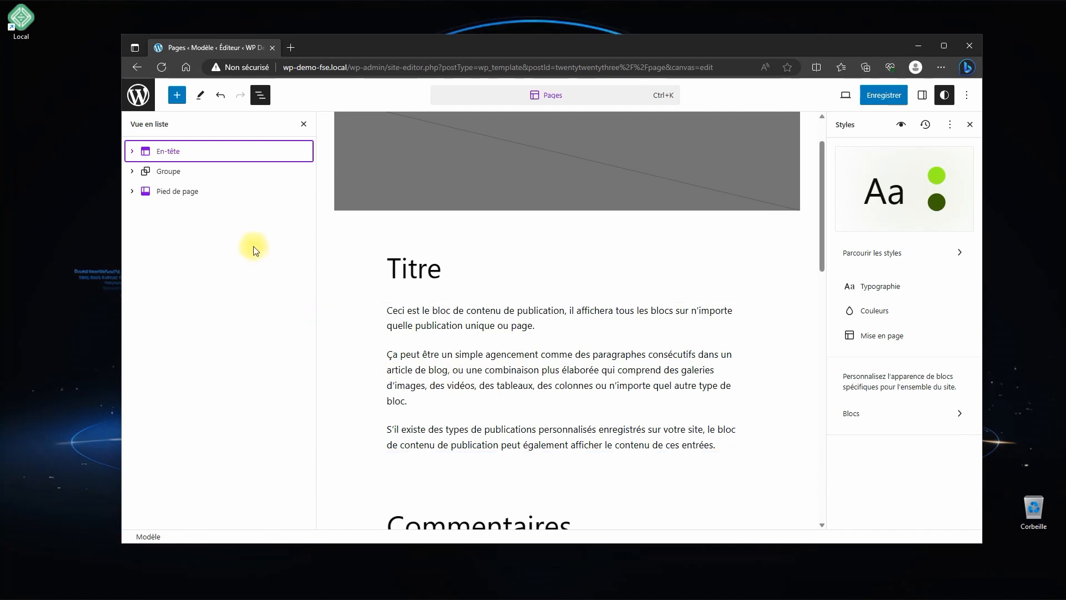
Move the Contenu de la publication block above the nested Groupe block in the Pages template.
click(132, 171)
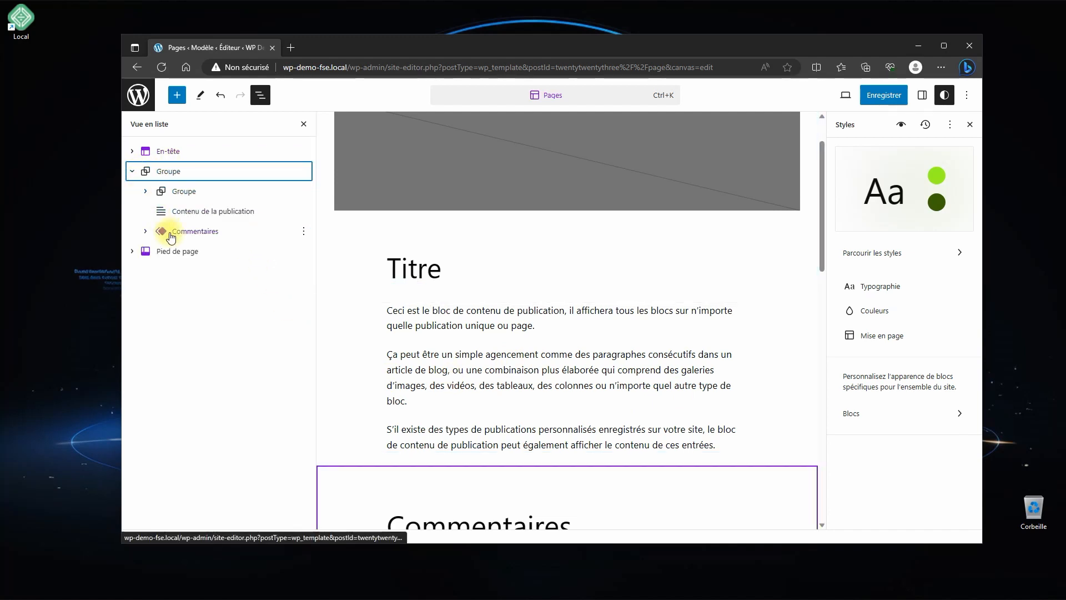
click(190, 211)
drag(191, 211, 204, 181)
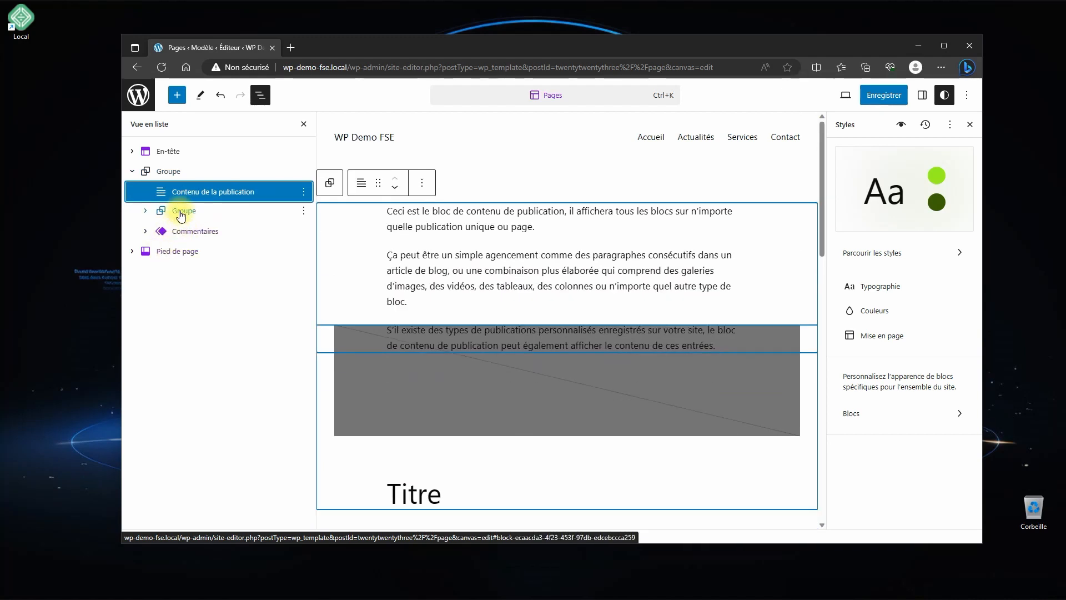
Delete the nested Groupe and the Commentaires block, keeping only Contenu de la publication in the main group.
click(166, 211)
click(303, 211)
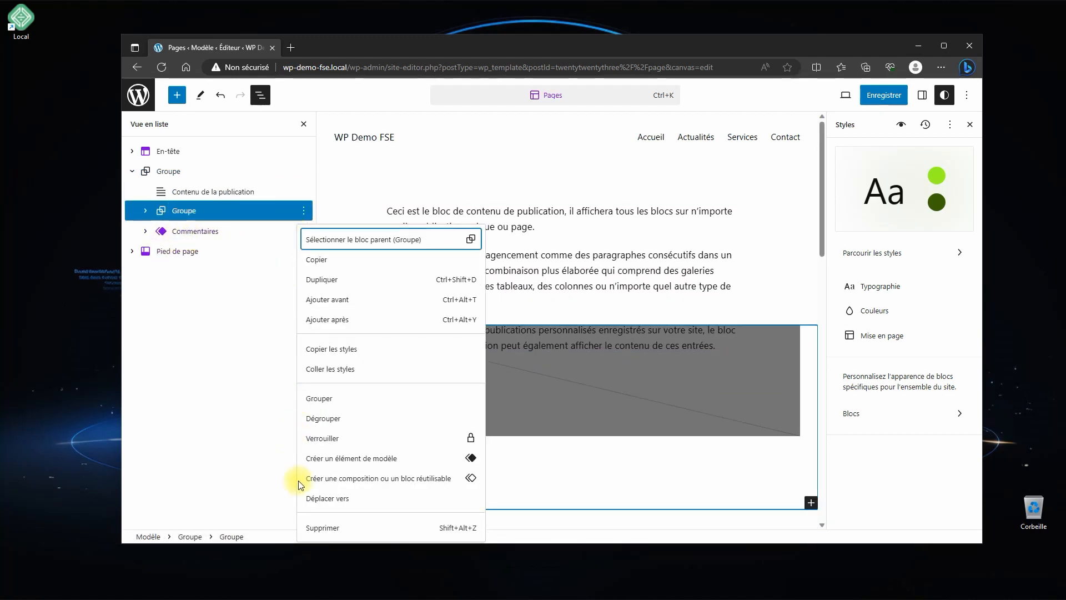
click(322, 529)
click(238, 211)
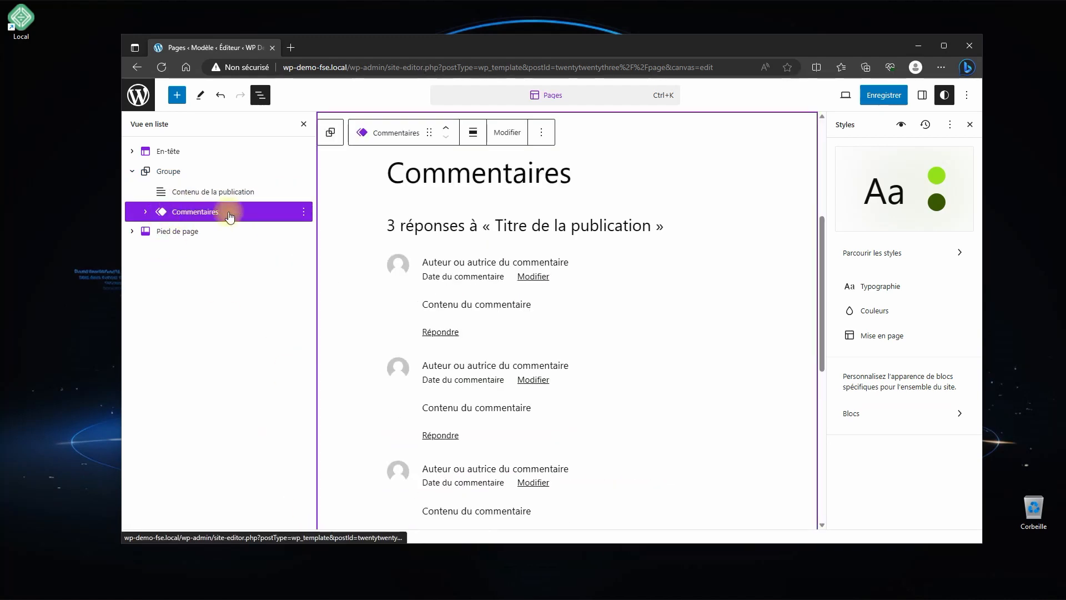
click(304, 211)
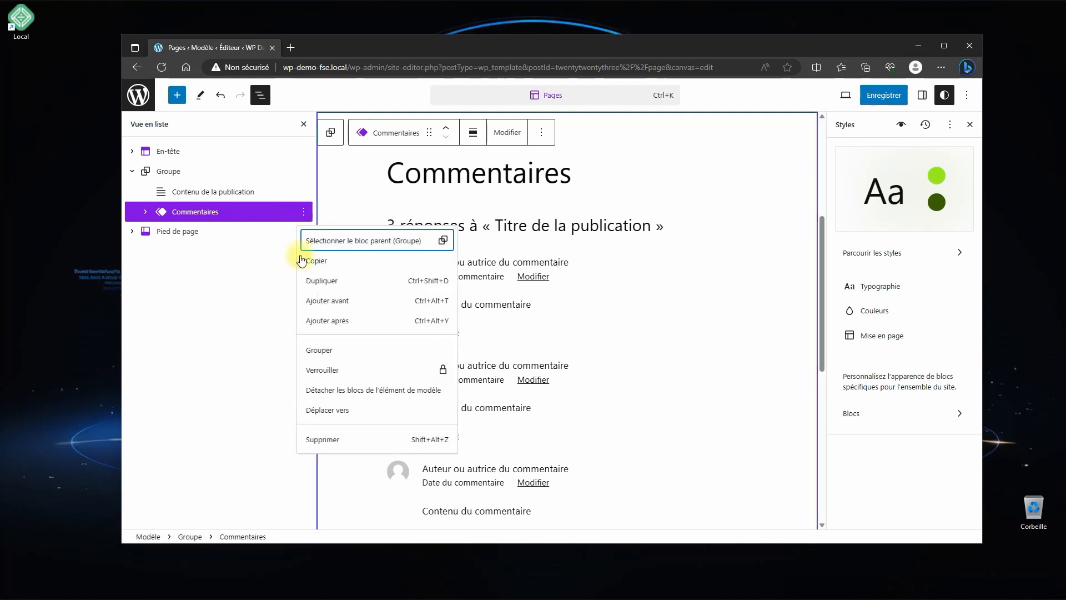
click(322, 440)
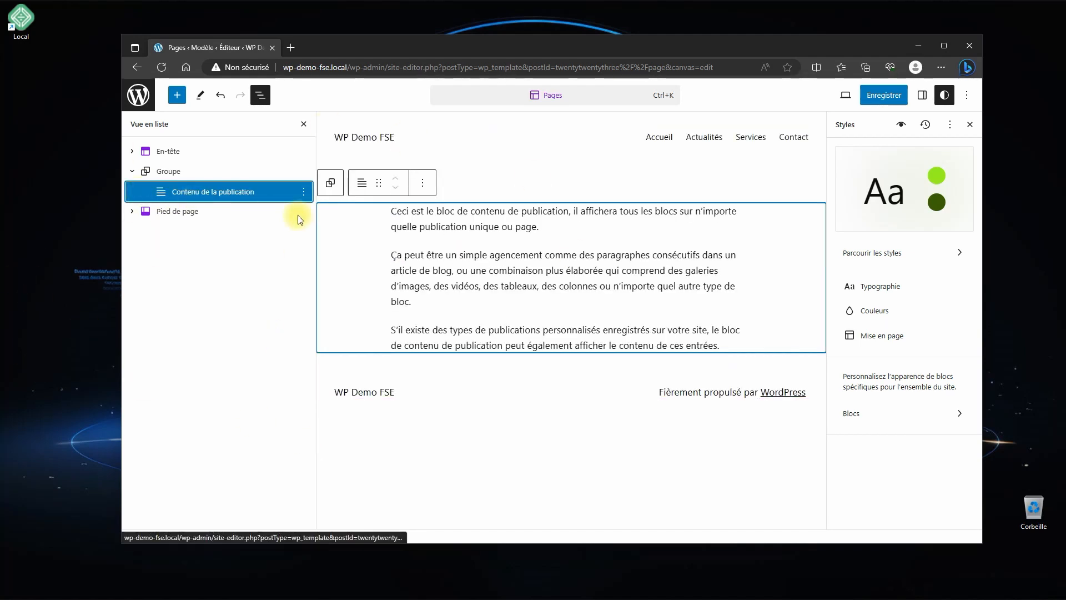
Leave the Pages template and open the Index template for editing.
click(883, 94)
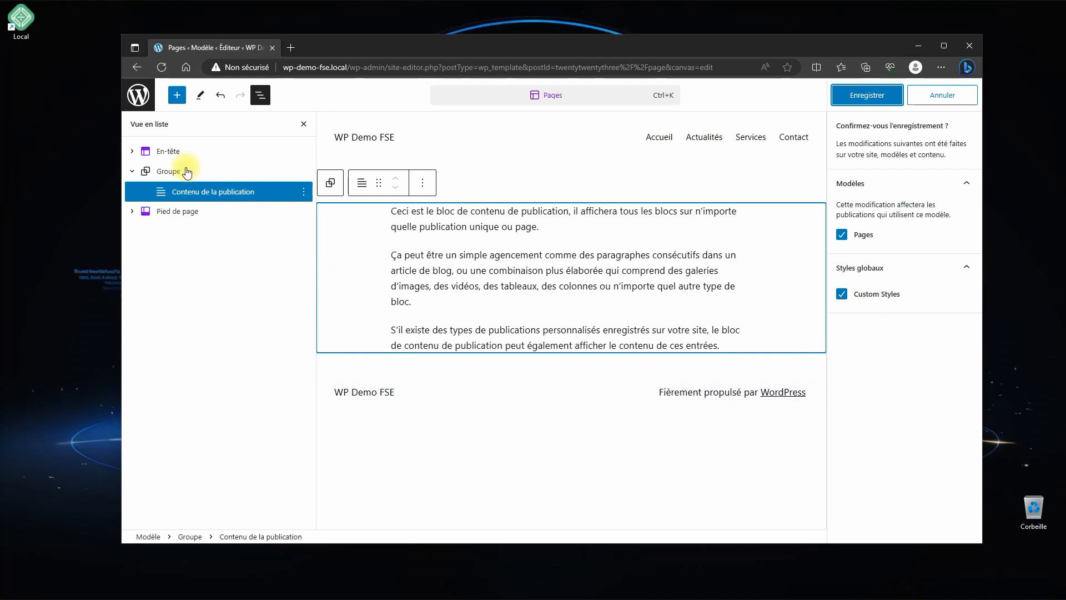
click(138, 105)
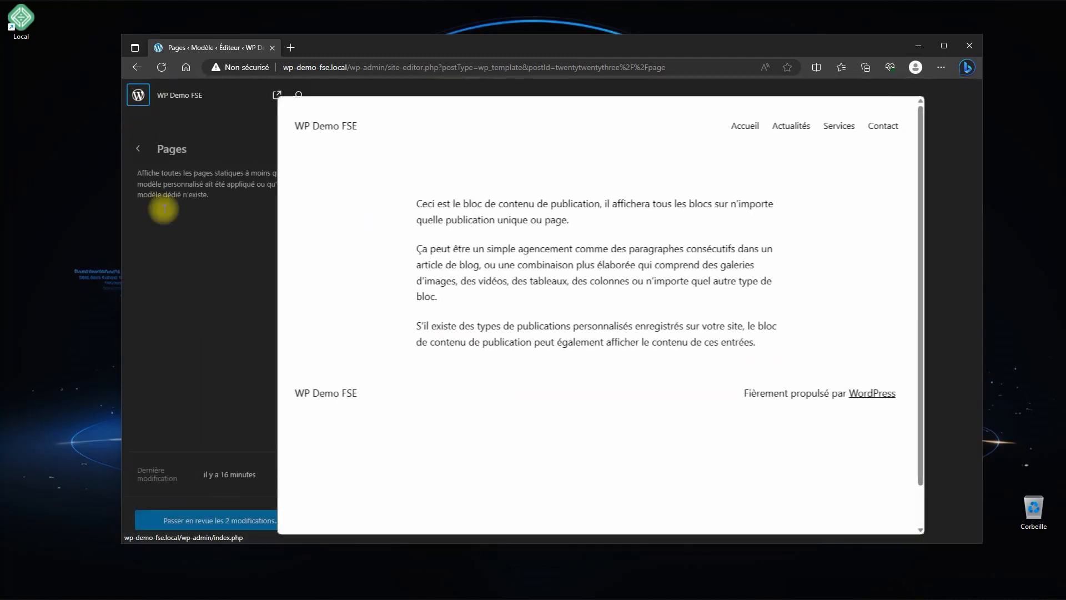
click(141, 151)
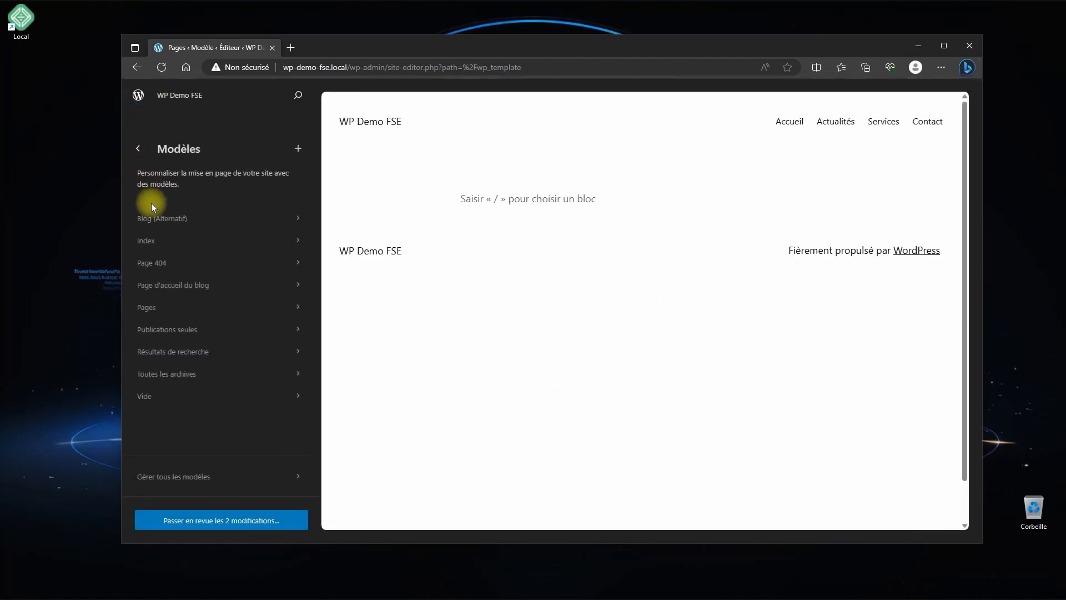
click(154, 242)
click(297, 149)
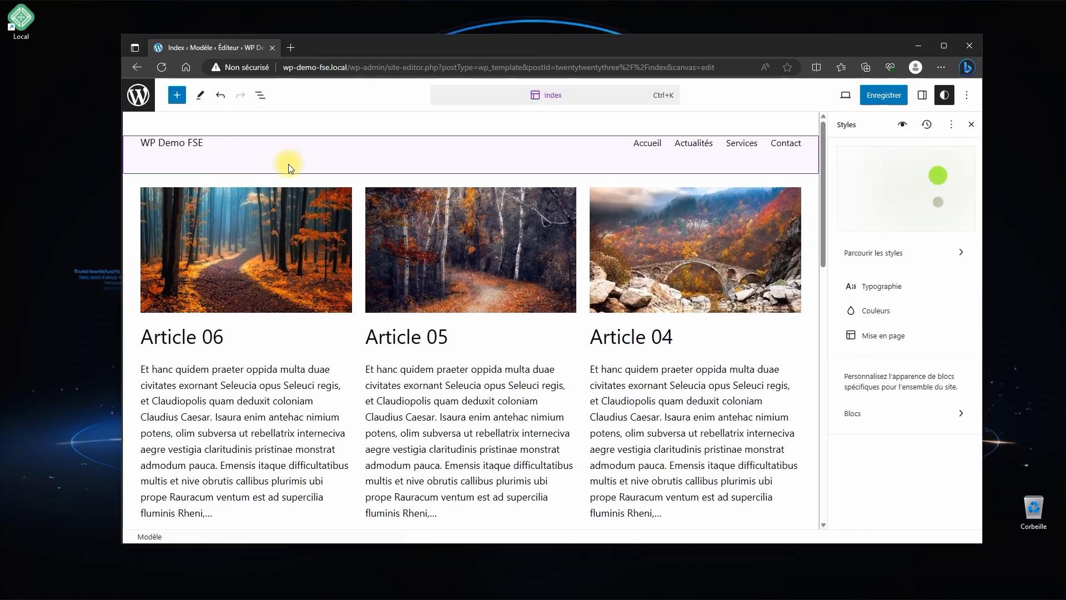
Insert a Contenu de la publication block in the Index template and place it directly above the main Groupe.
click(259, 96)
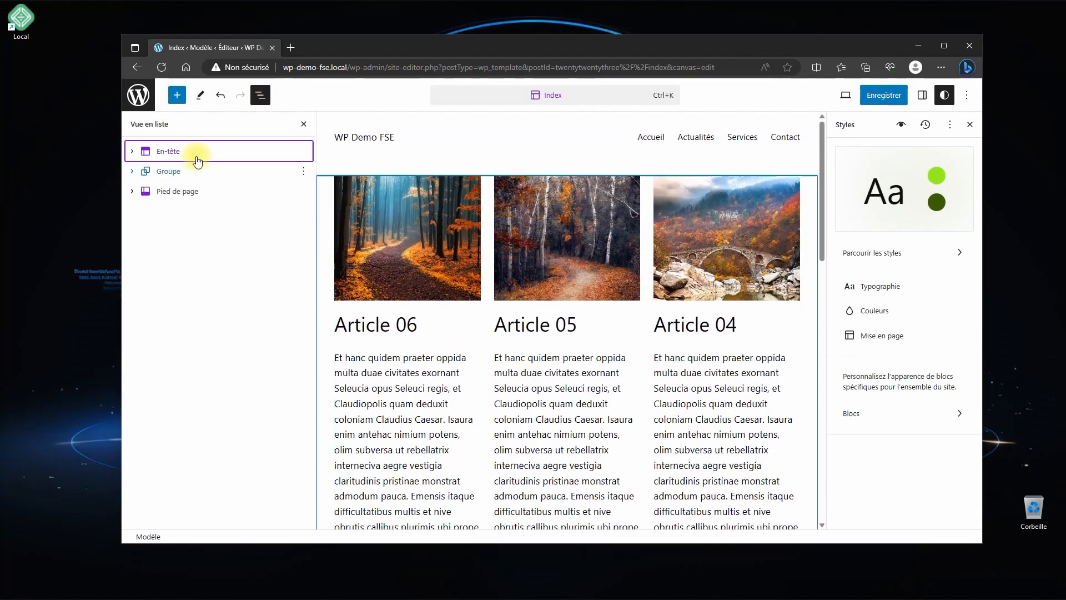
click(133, 172)
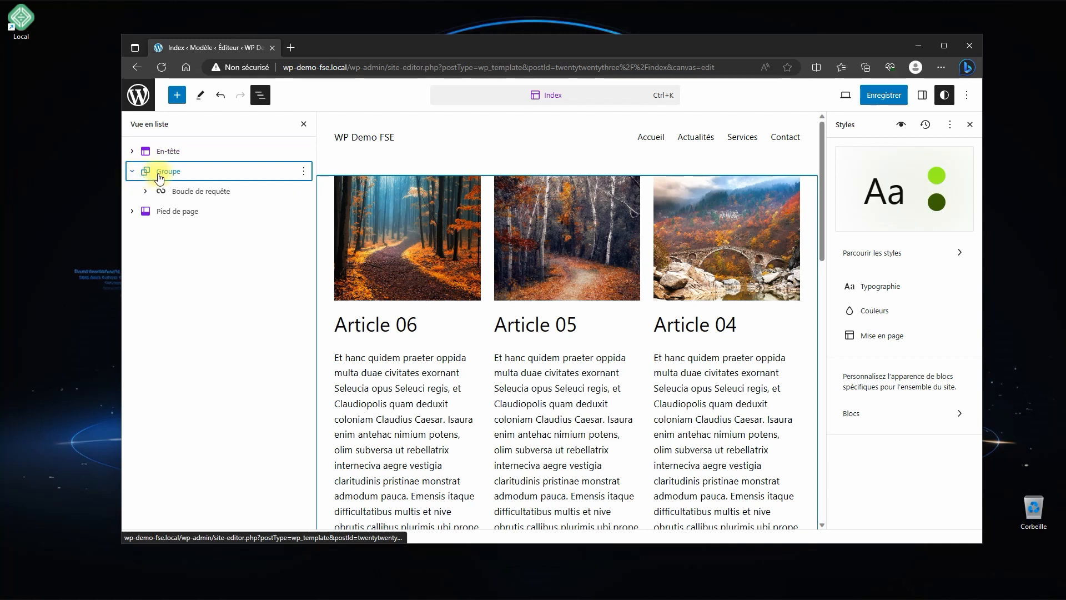
click(177, 96)
text(cont)
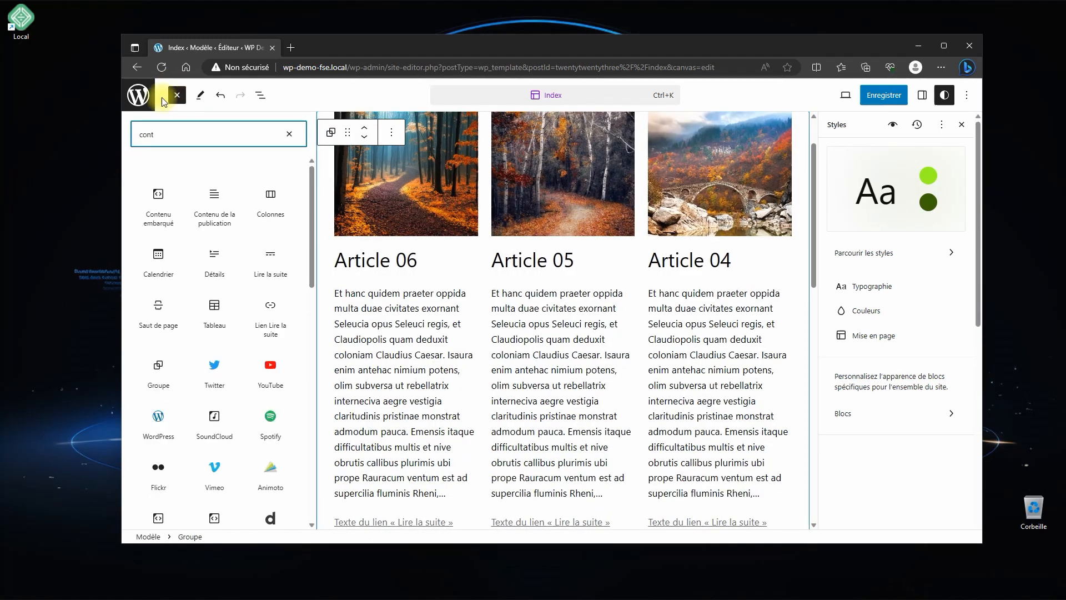
click(215, 203)
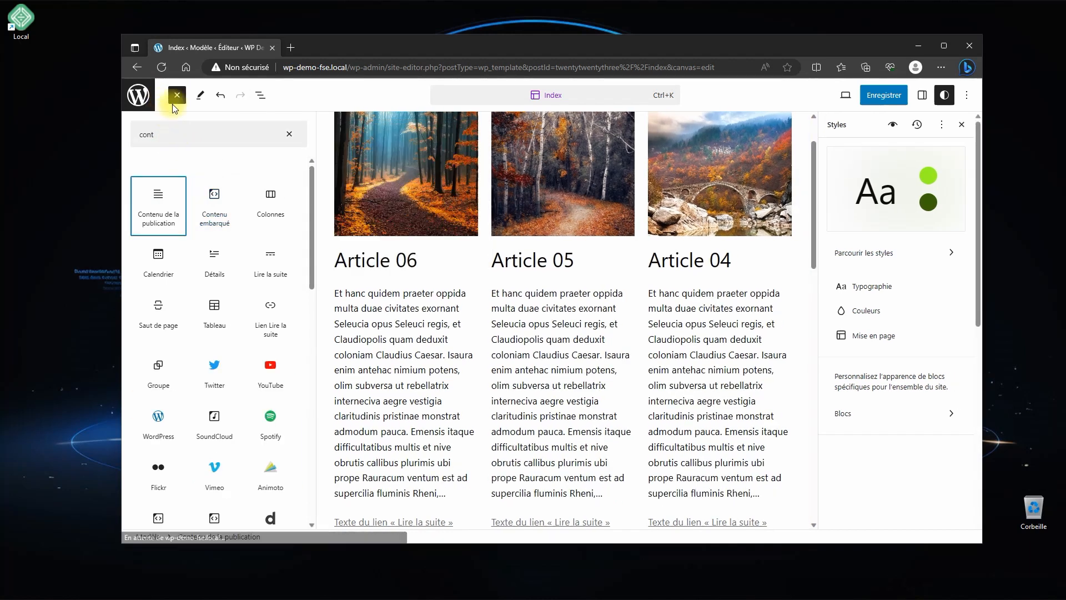
click(260, 95)
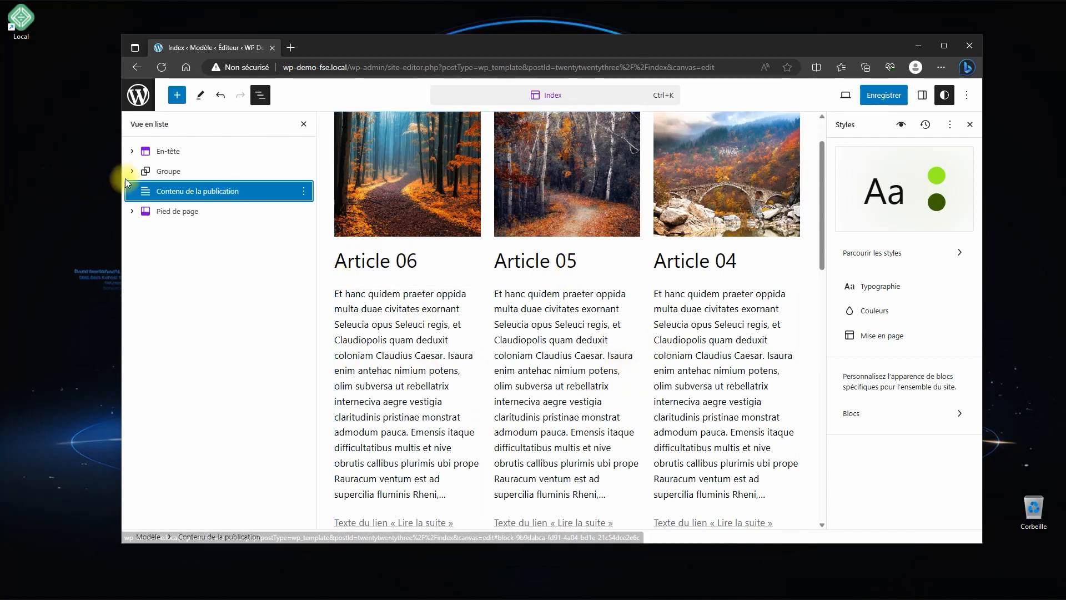
drag(166, 172, 168, 166)
Delete the Boucle de requête block from the main Groupe and confirm its removal.
click(172, 212)
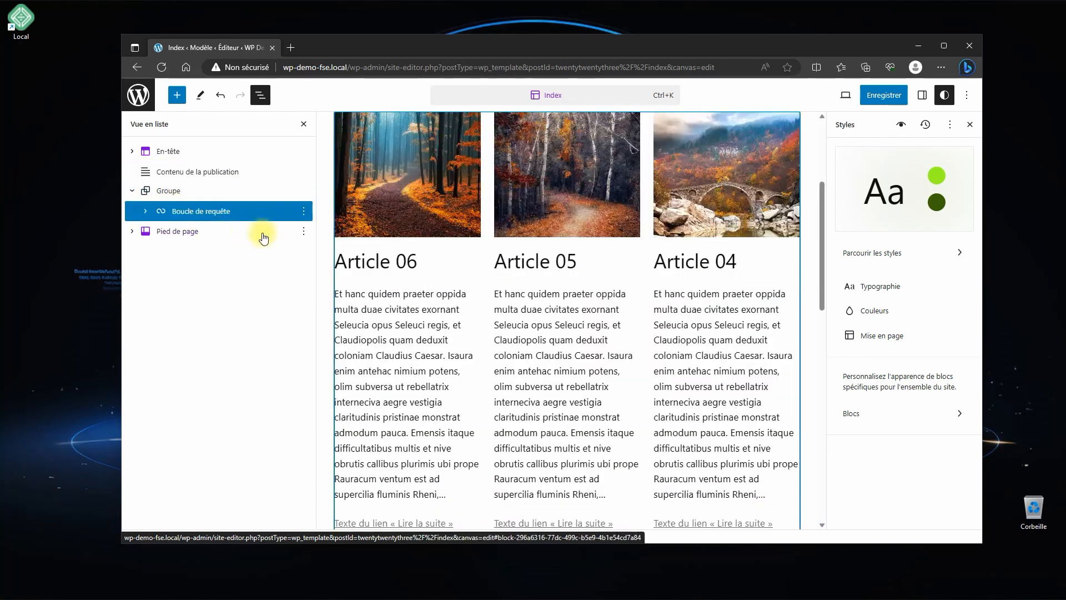
click(303, 211)
click(325, 439)
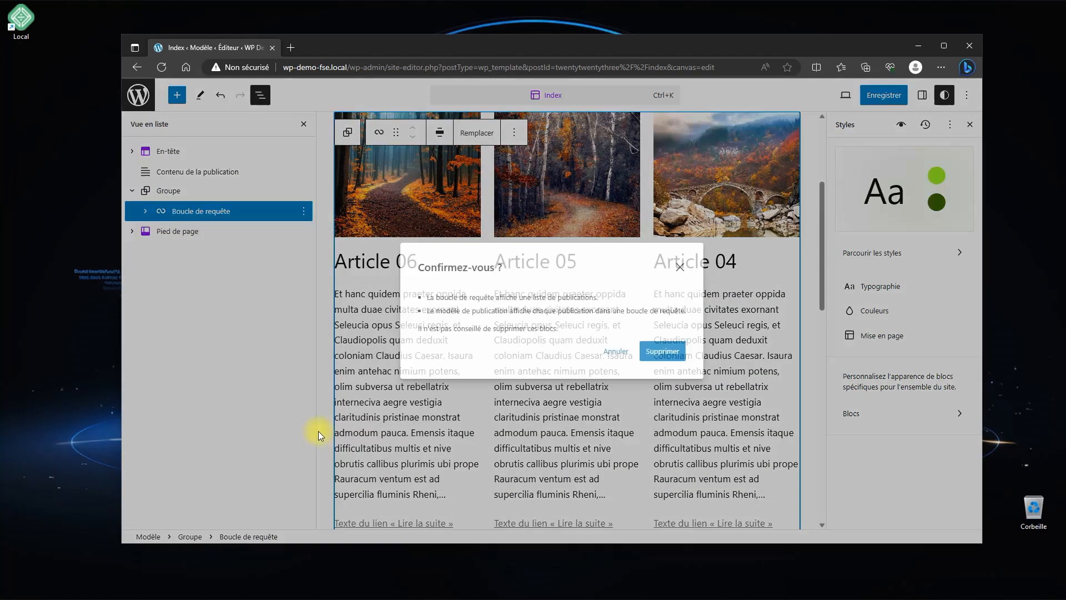
click(649, 362)
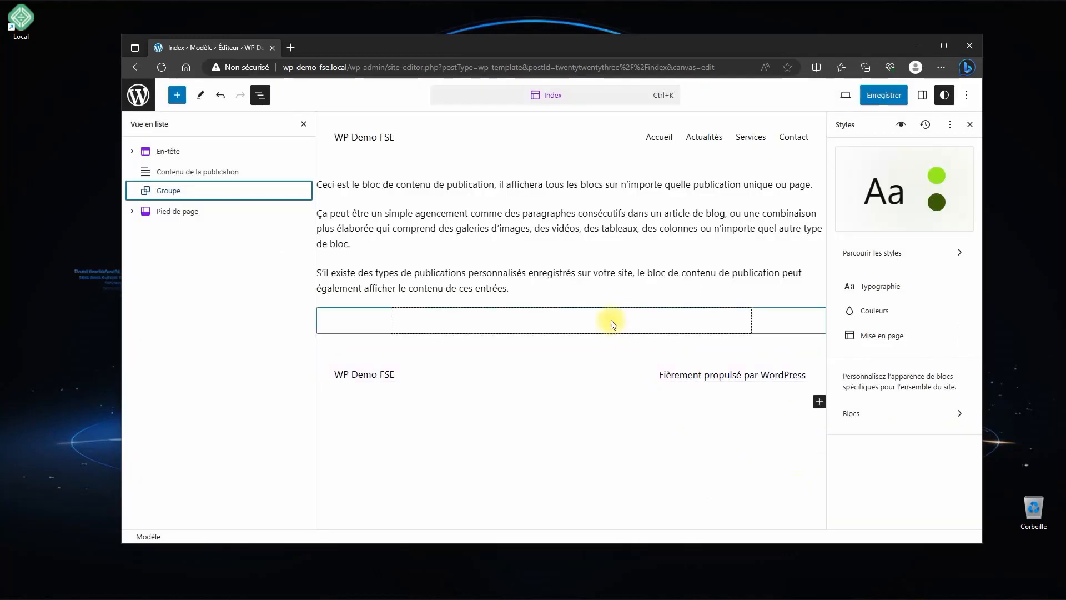
Nest the Contenu de la publication block inside the empty Groupe and save the site changes.
click(166, 171)
drag(167, 172, 205, 200)
click(168, 171)
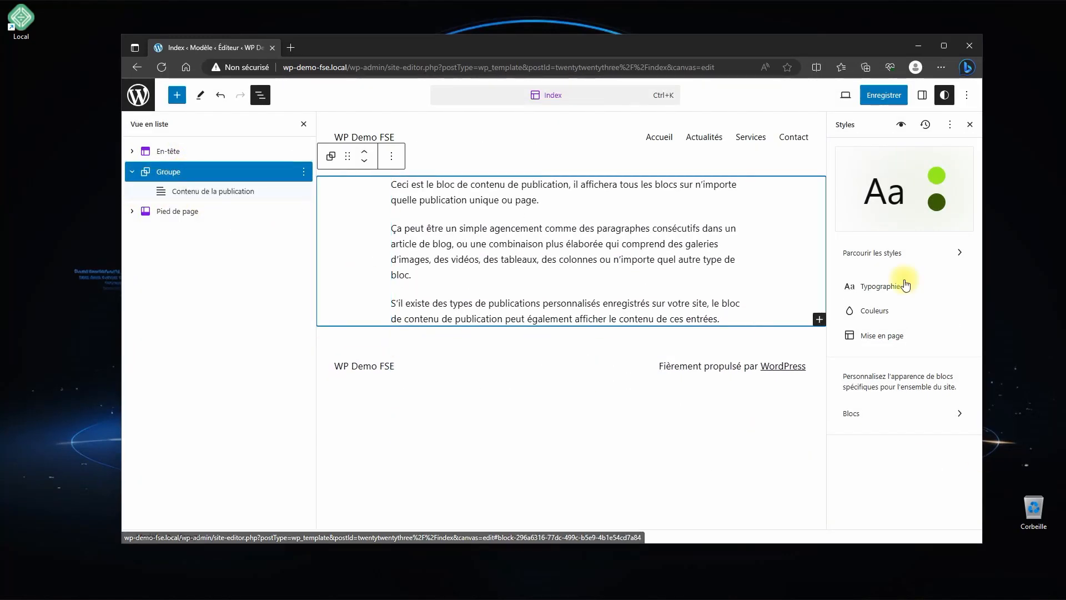
click(864, 97)
click(875, 103)
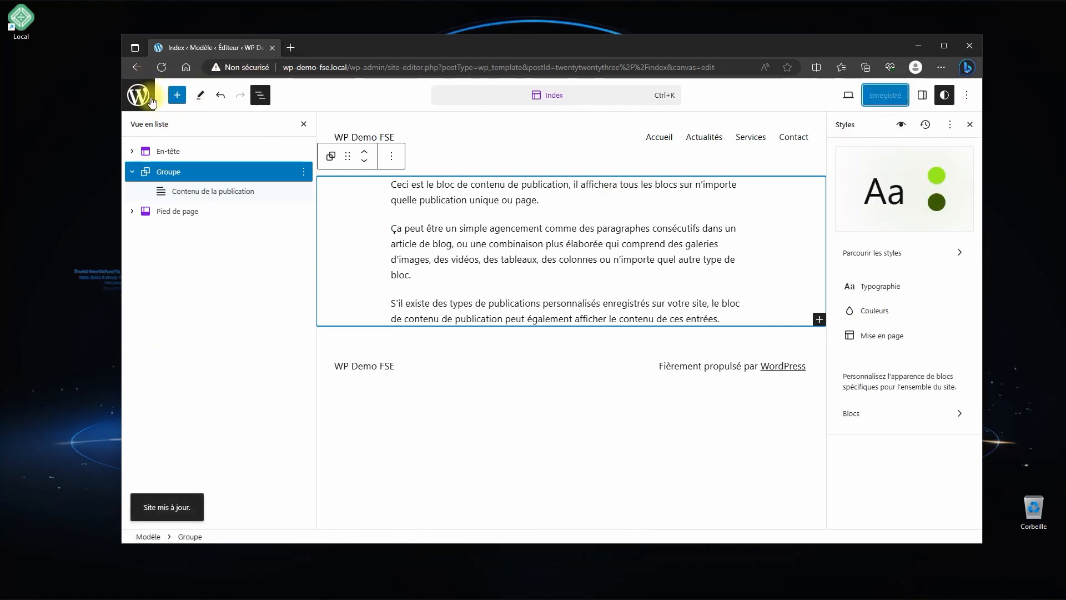
Return to the template list and open the Page d'accueil du blog template for editing.
click(138, 95)
click(138, 149)
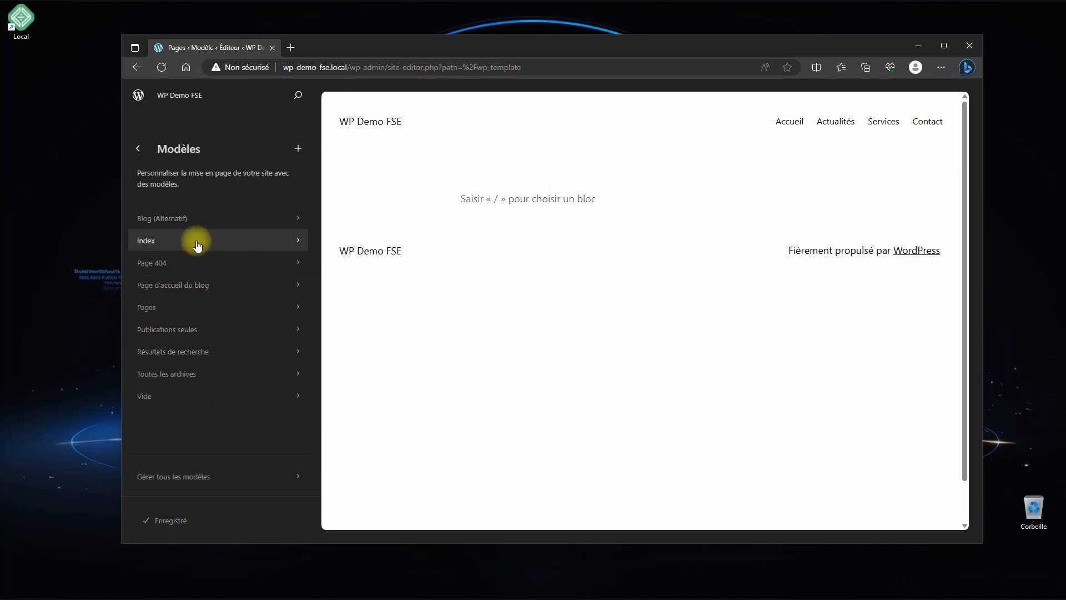
click(144, 283)
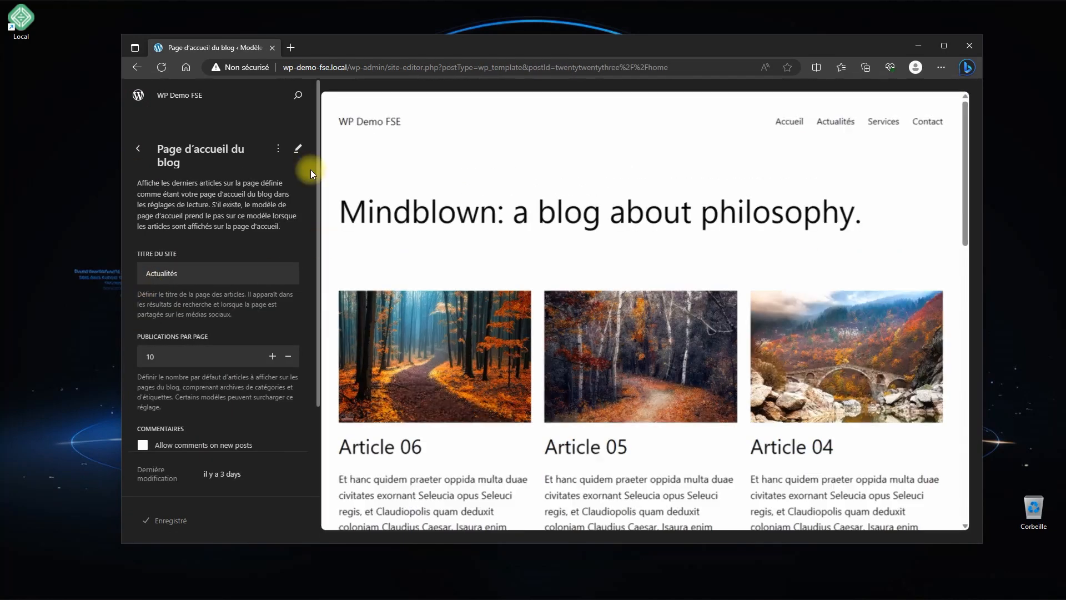
click(299, 148)
Move the Titre block above the featured image in the Modèle de publication and save the template.
click(210, 272)
drag(211, 277, 211, 243)
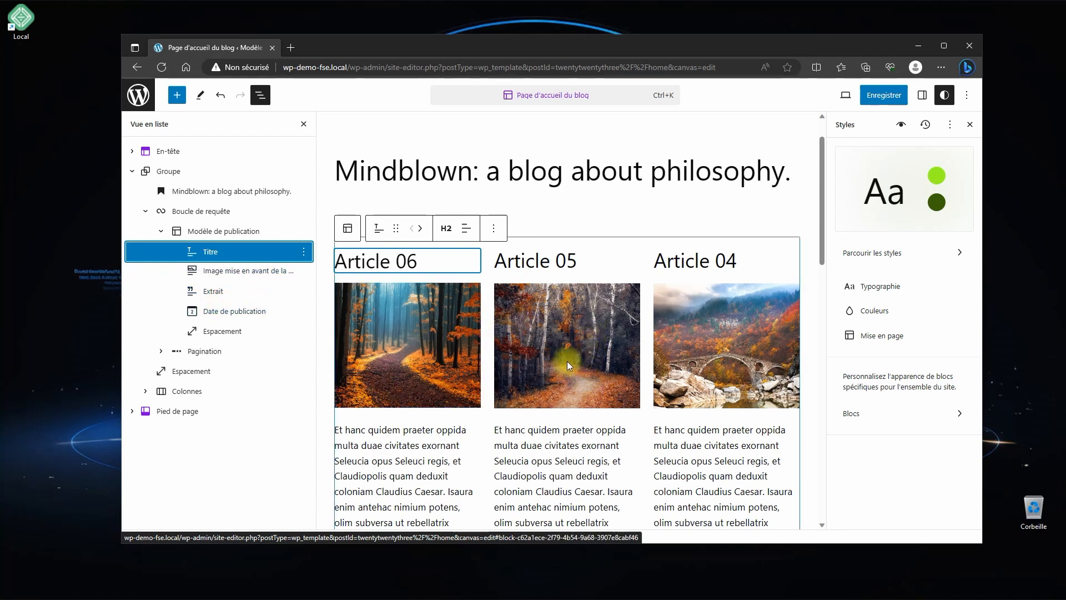
scroll(501, 327, down, 3)
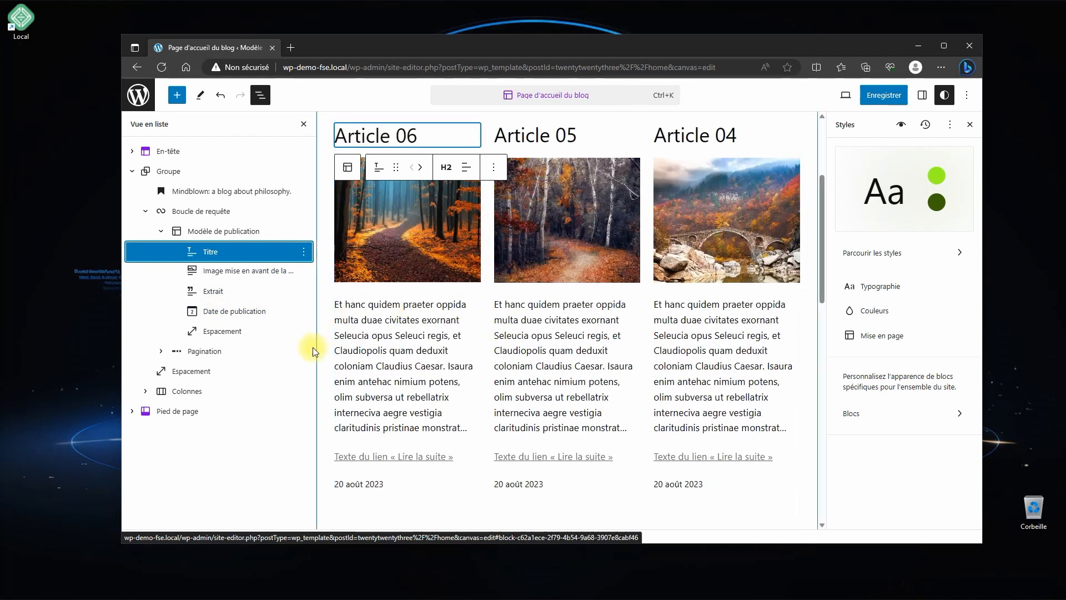
click(132, 171)
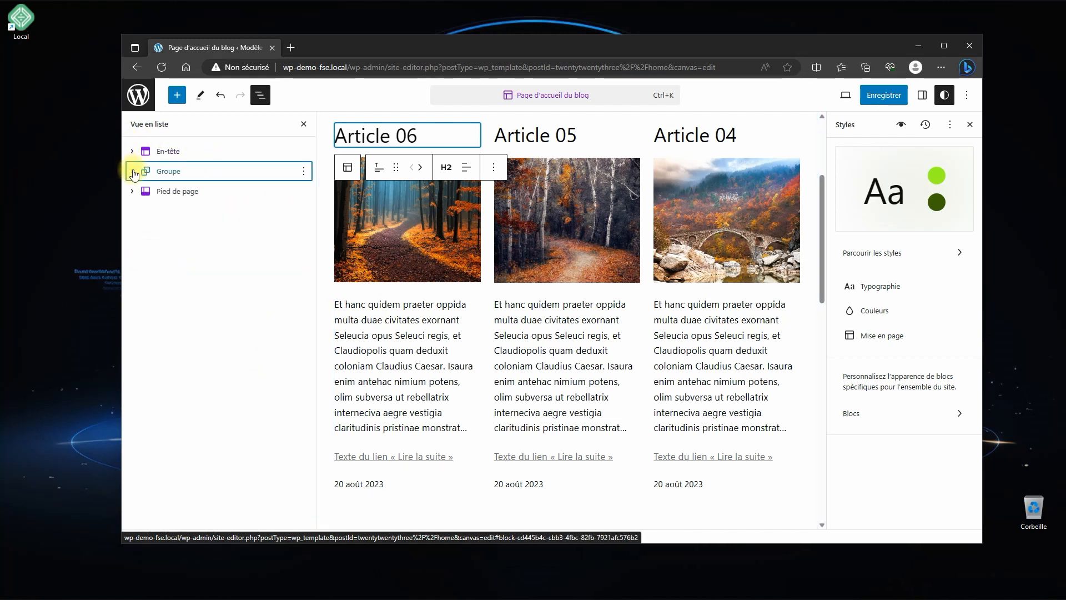
click(883, 95)
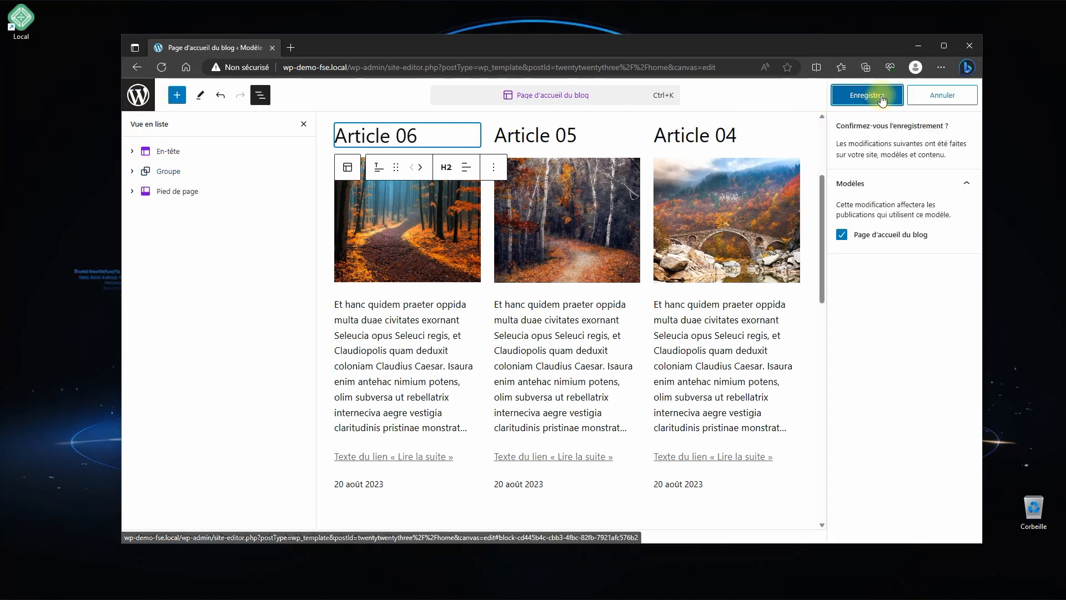
click(836, 103)
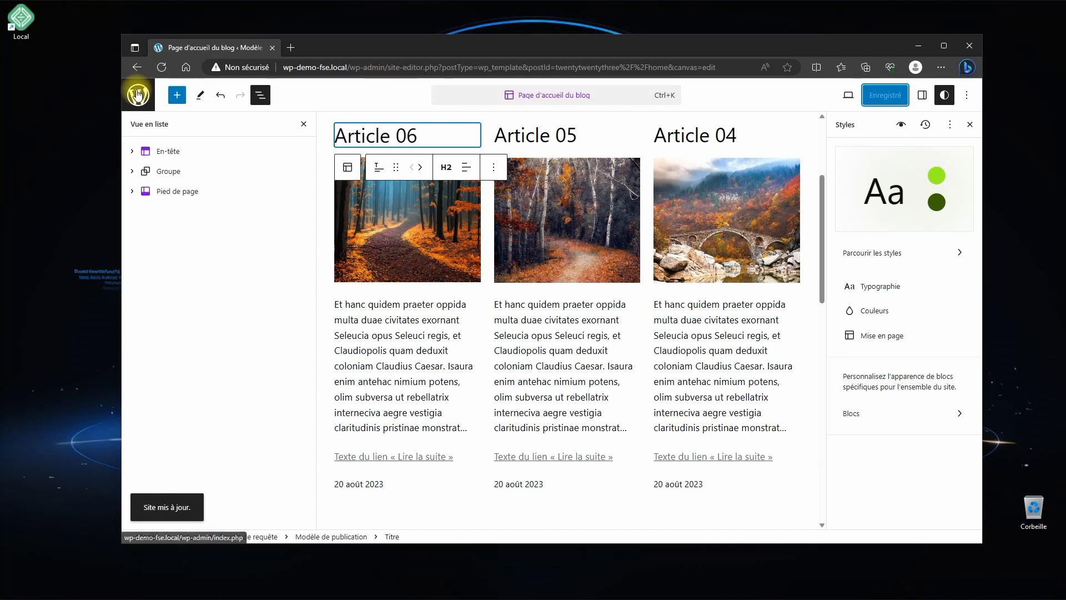
Return to the template list and open the Publications seules template for editing.
click(138, 95)
click(132, 146)
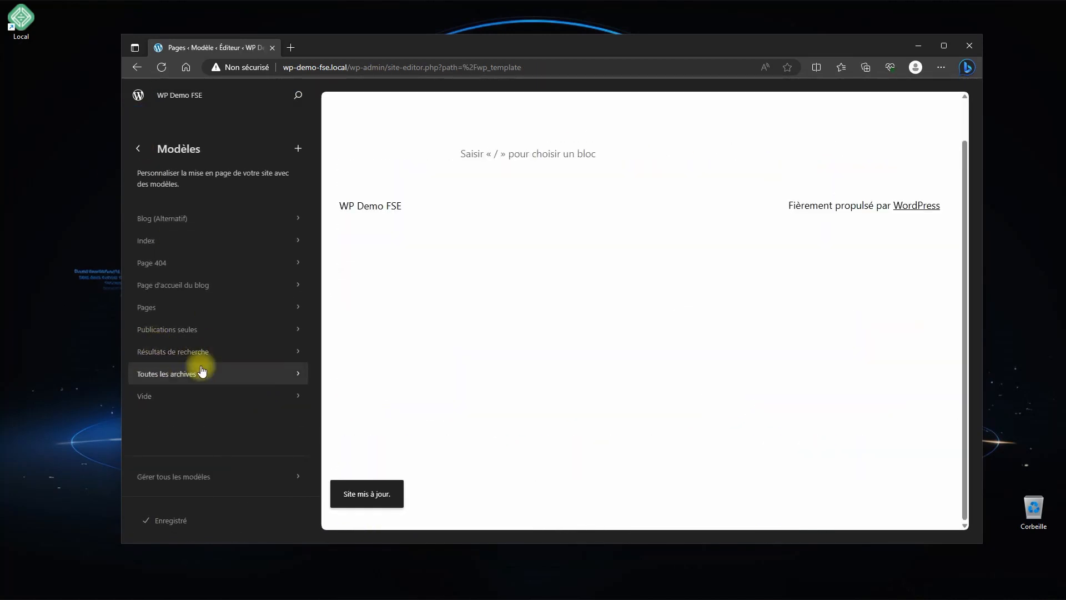
click(158, 335)
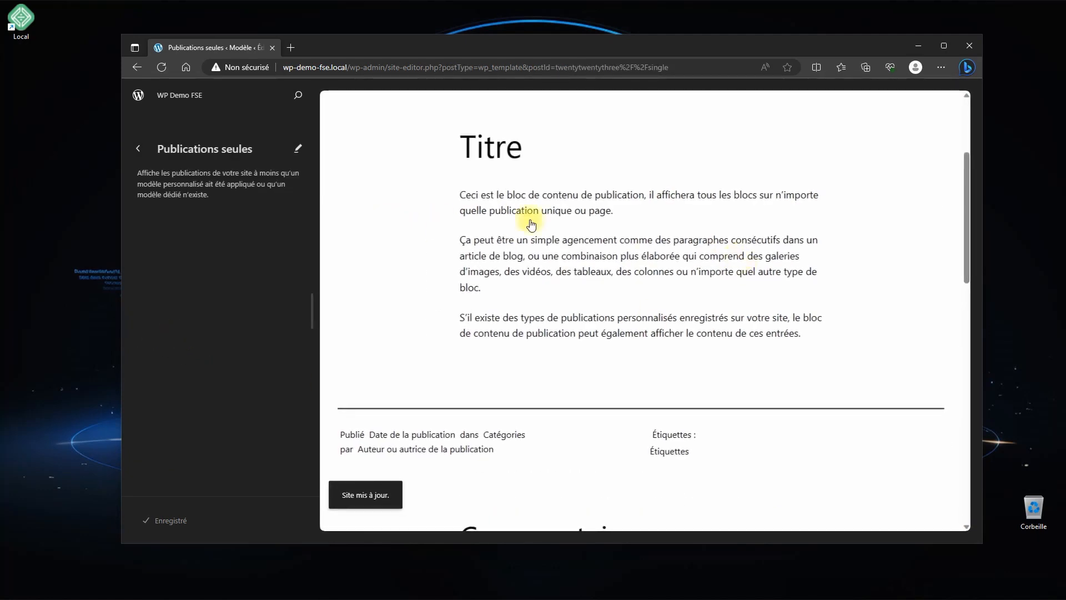
click(298, 148)
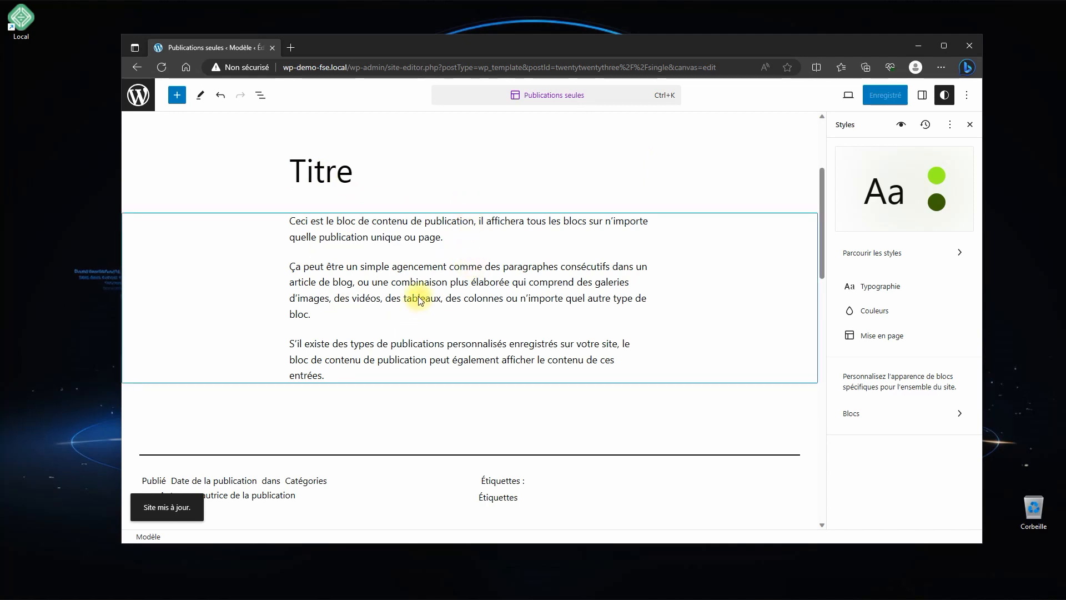
Delete the Métas de la publication block from the main Groupe of the Publications seules template.
click(261, 95)
click(133, 171)
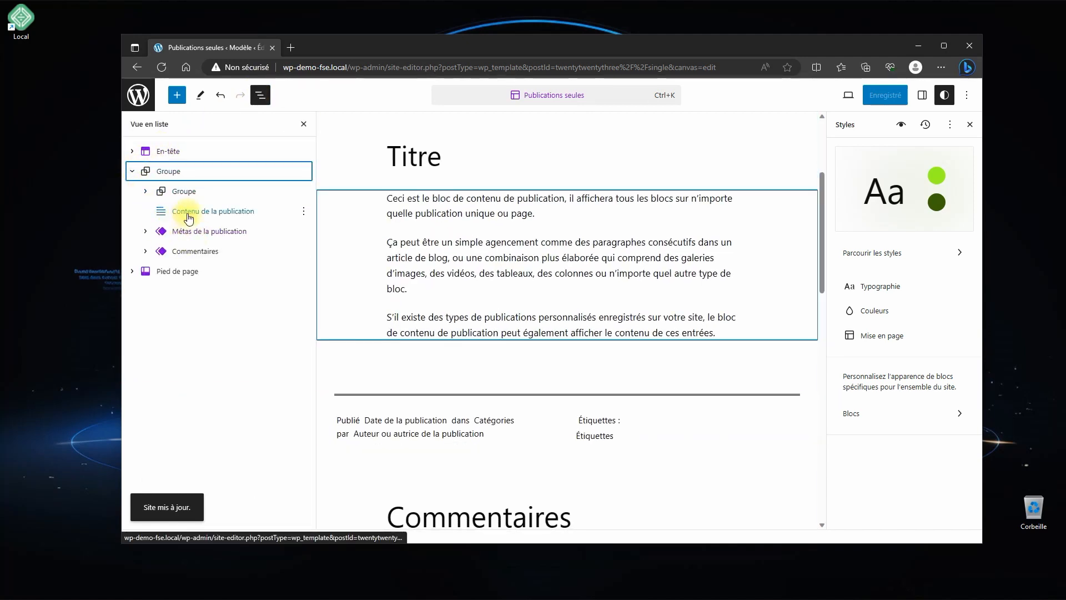
click(189, 231)
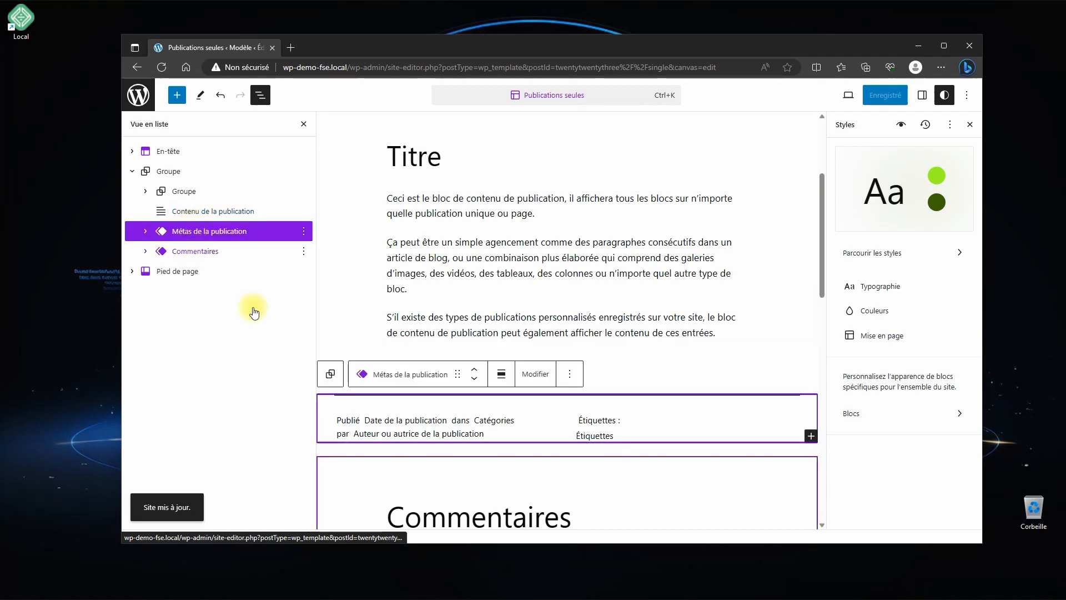
click(303, 232)
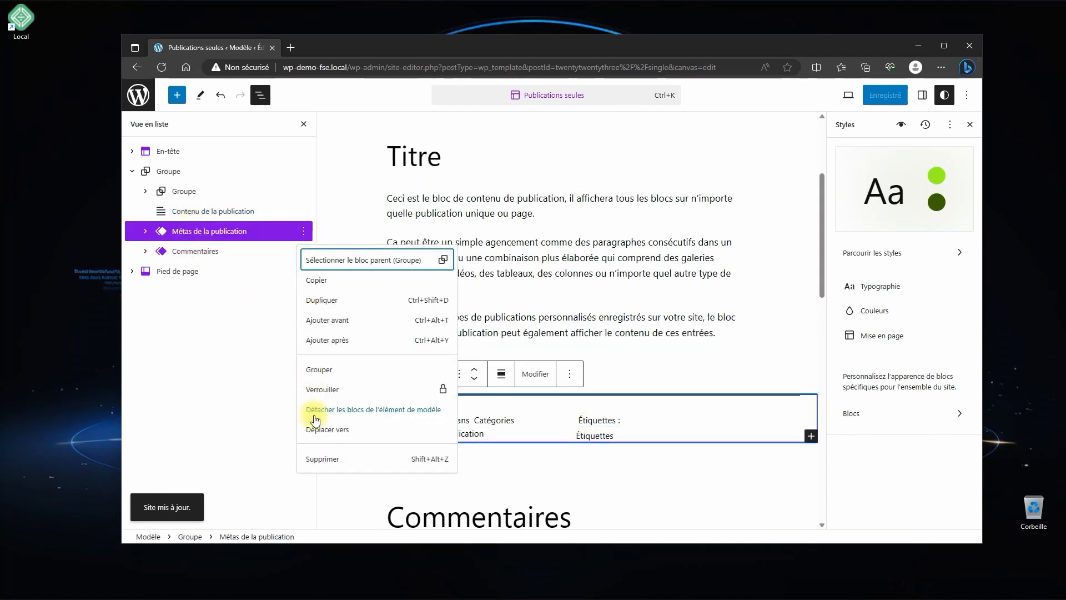
click(322, 455)
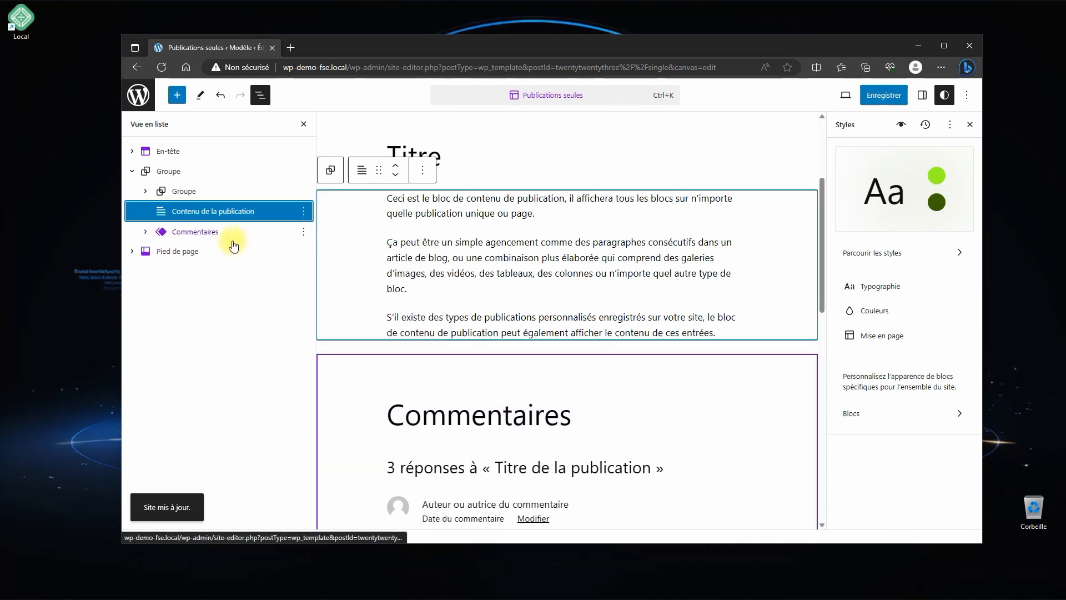
Delete the Commentaires block from the main Groupe of the Publications seules template and save the template.
click(211, 233)
click(304, 232)
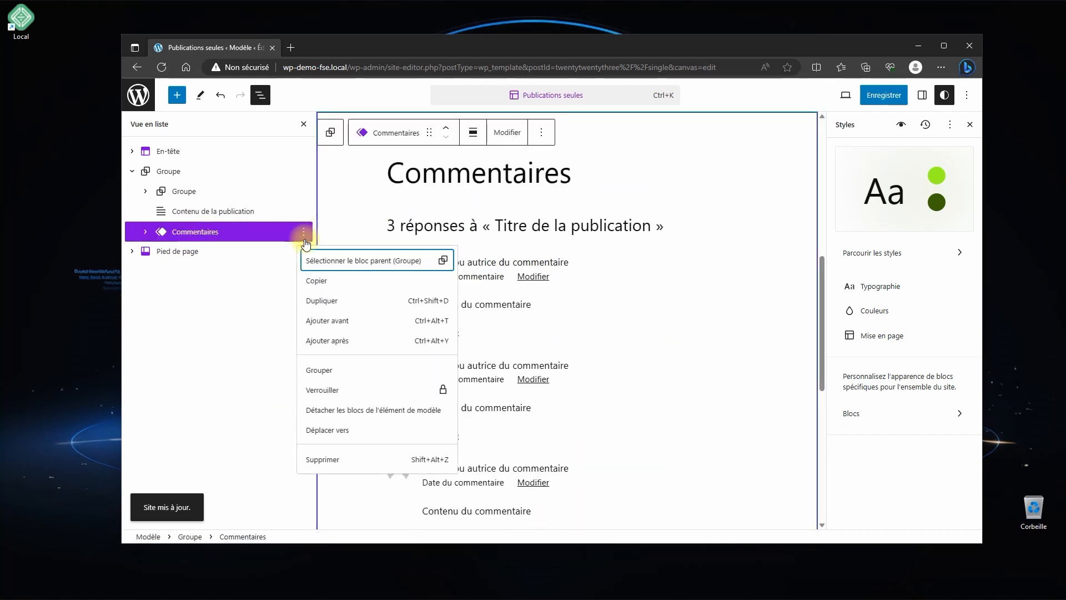
click(333, 461)
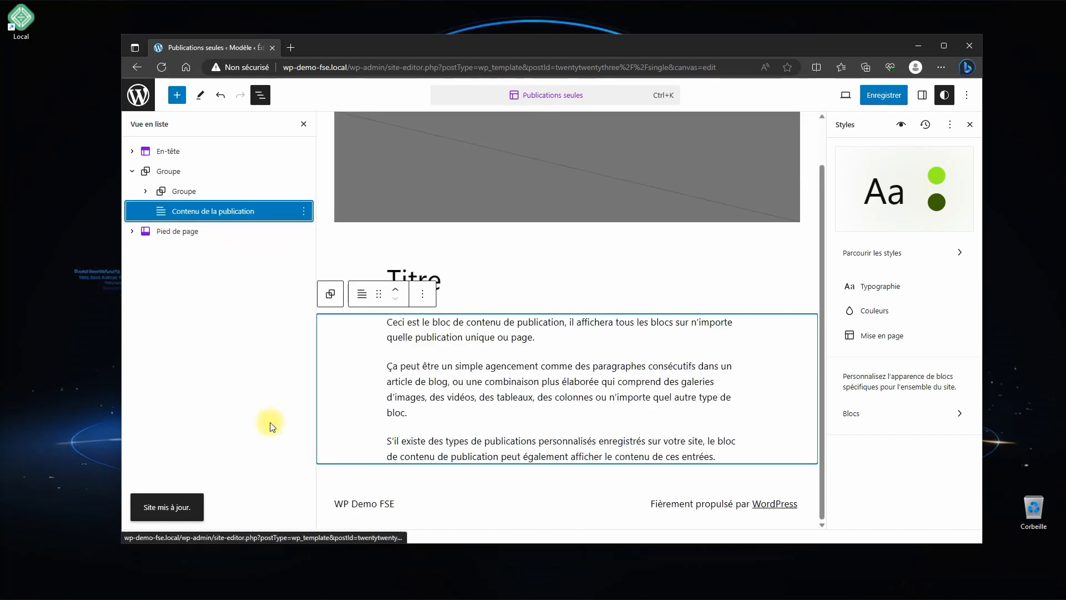
click(889, 105)
click(205, 216)
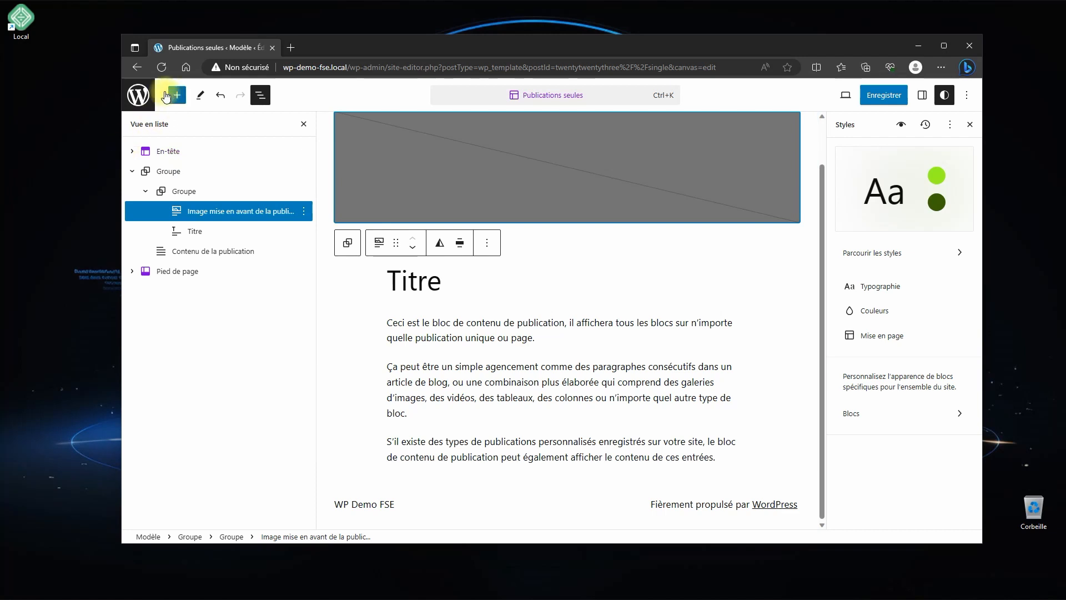
click(869, 98)
click(839, 95)
Return to the template list and open the Page 404 template in the editor to examine its layout.
click(135, 96)
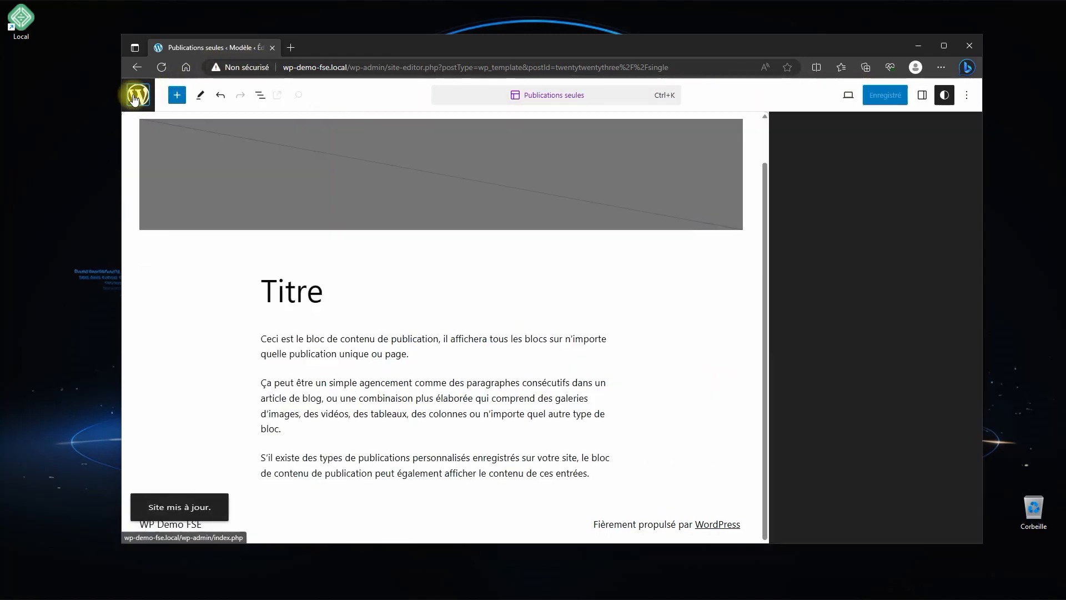
click(129, 145)
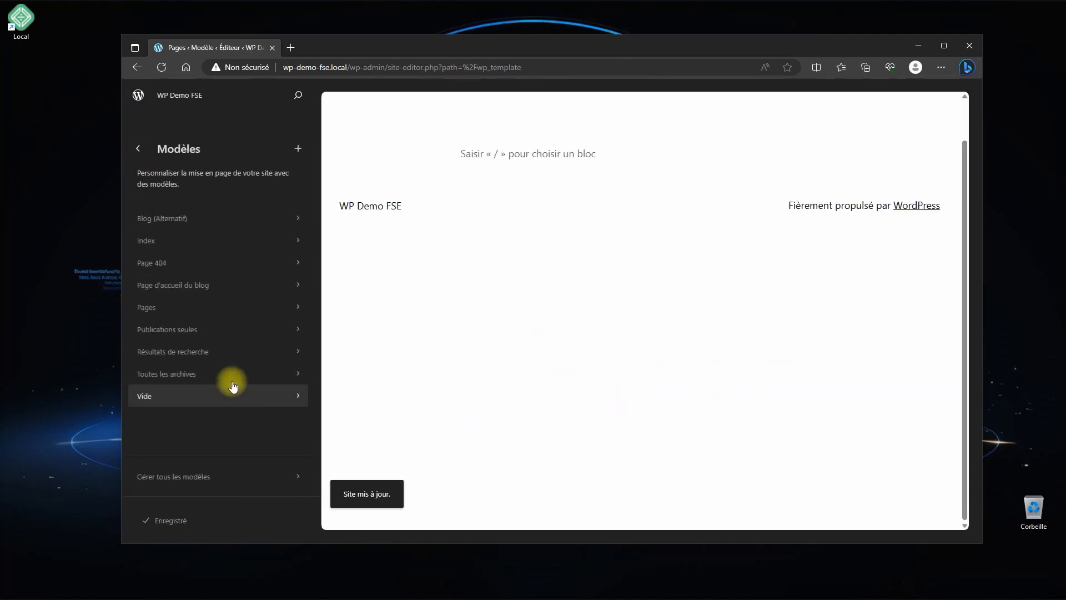
click(152, 262)
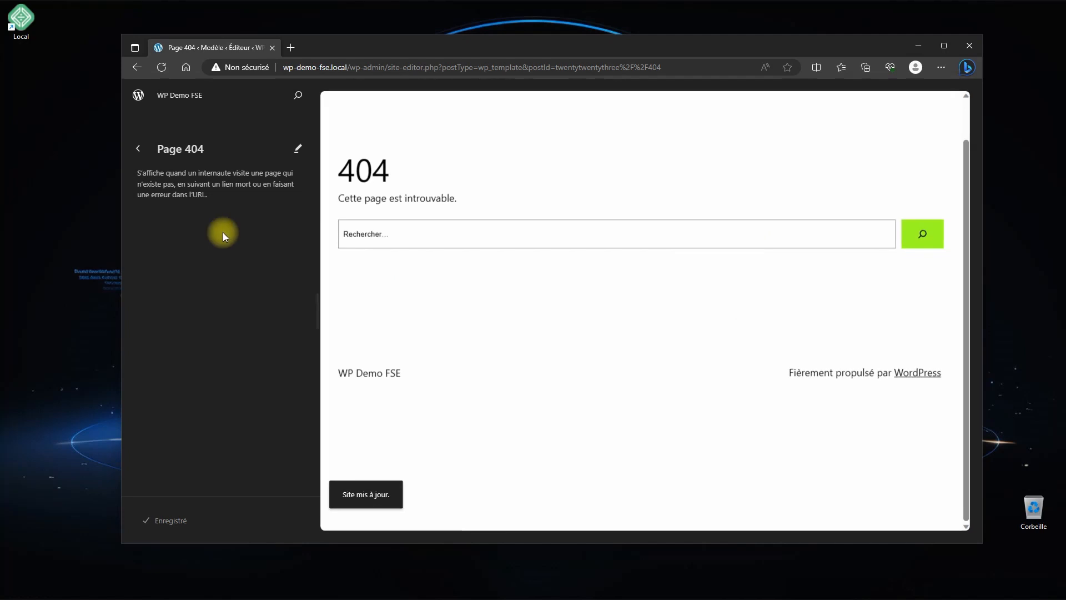
click(298, 148)
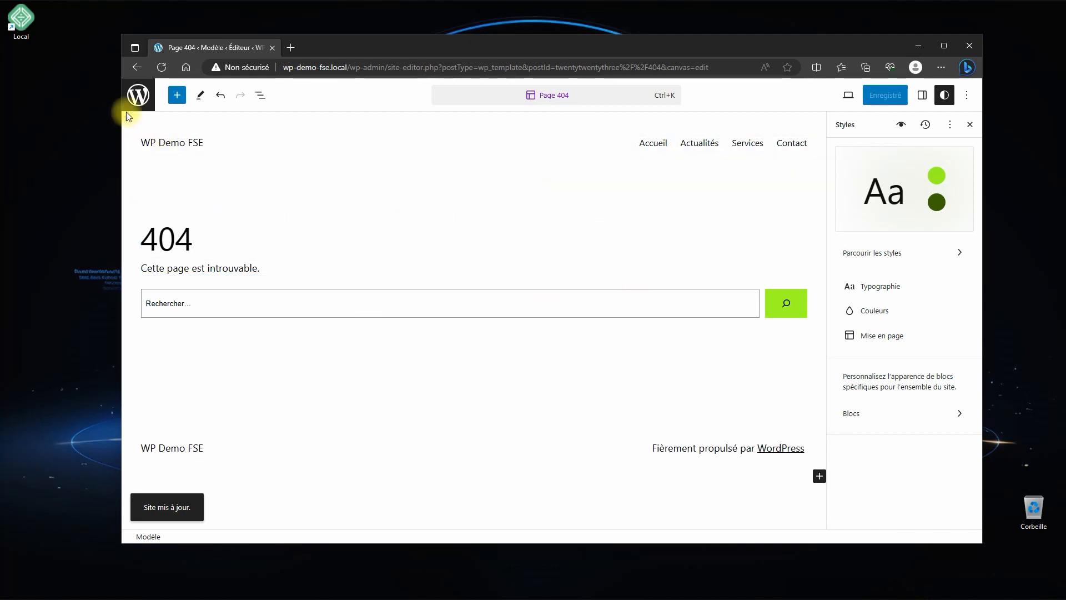
Return to the template list and examine the preview of the Résultats de recherche template.
click(137, 98)
click(138, 149)
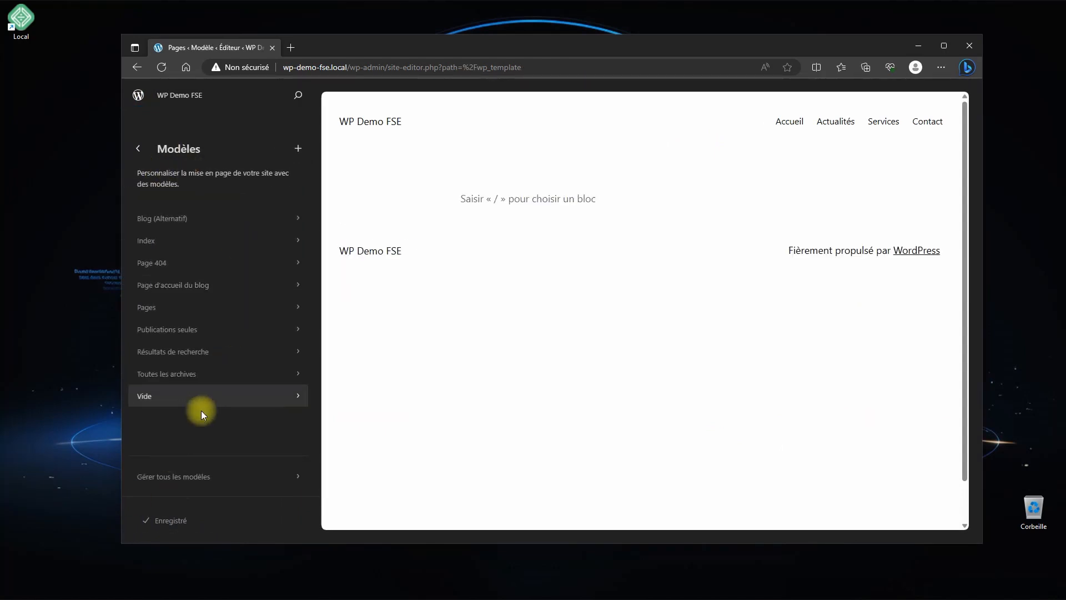
click(183, 361)
scroll(677, 378, down, 4)
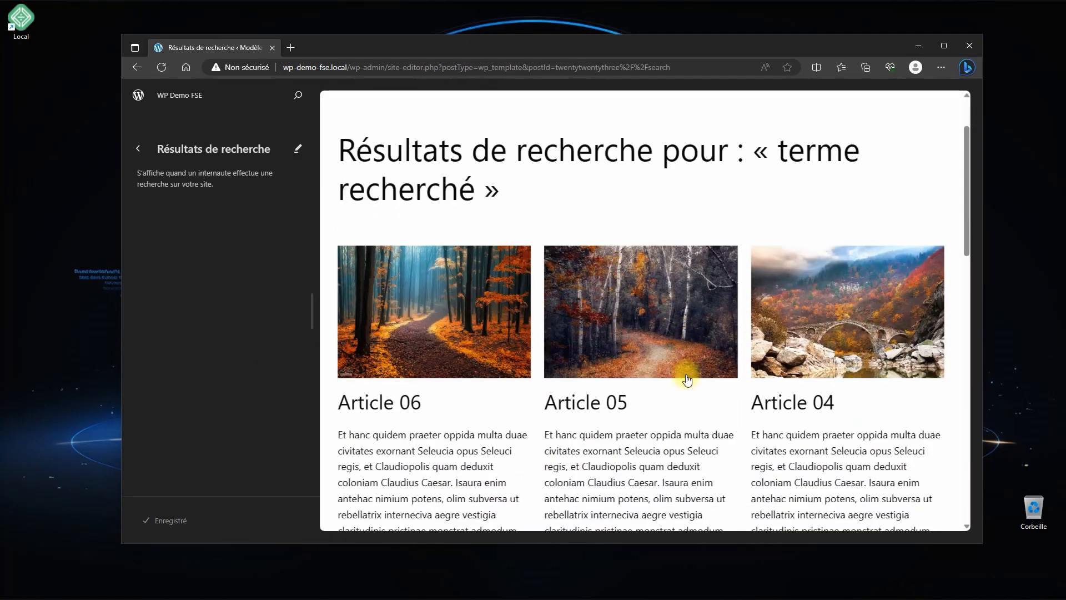
scroll(611, 333, up, 4)
Return to the template list and add a new Page d'accueil template without choosing a composition.
click(138, 148)
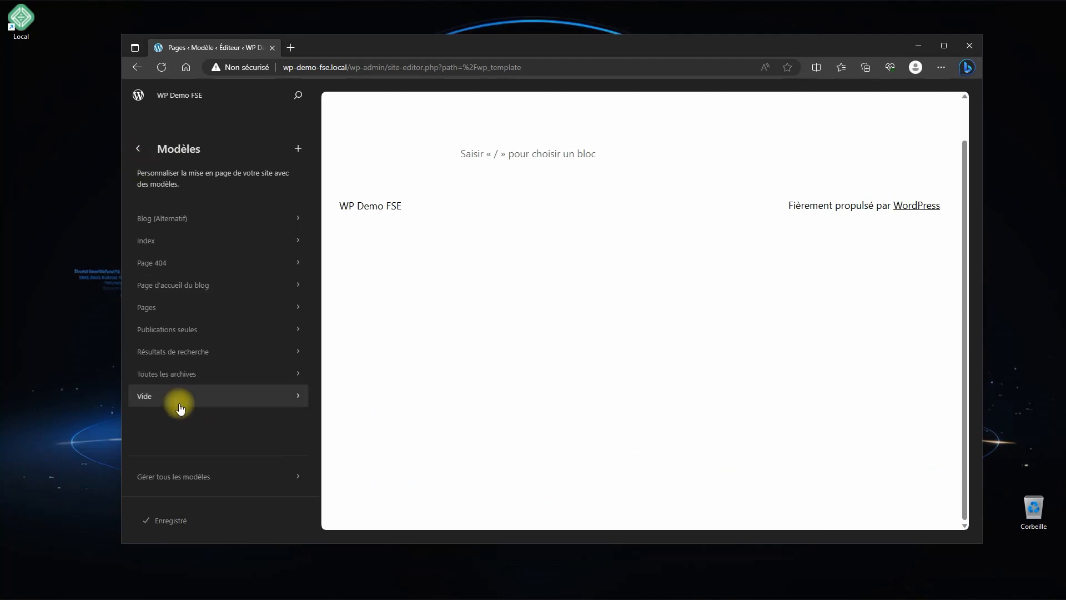
click(298, 149)
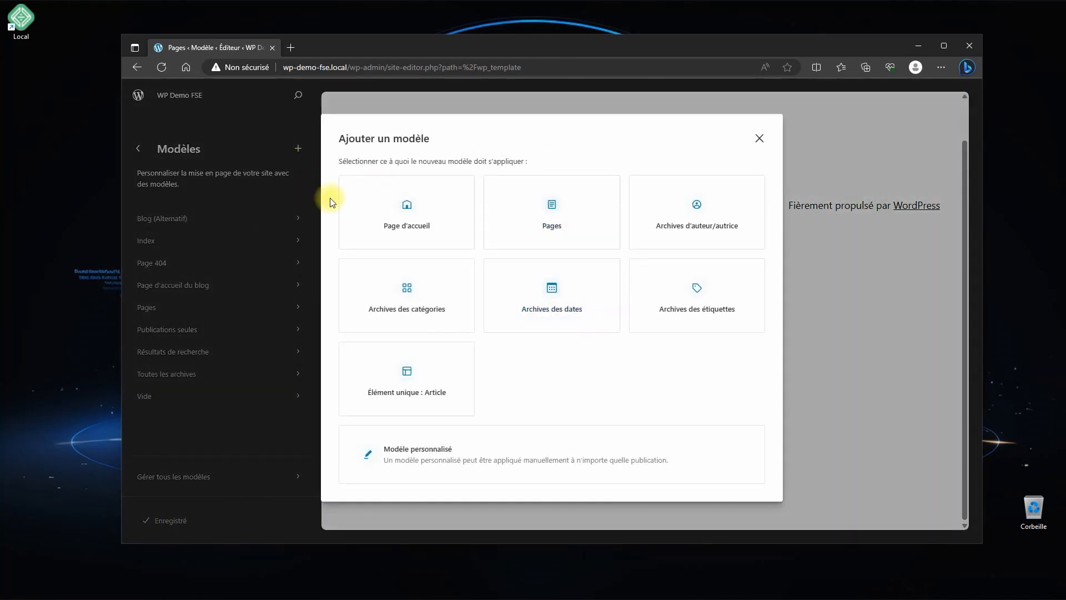
click(410, 214)
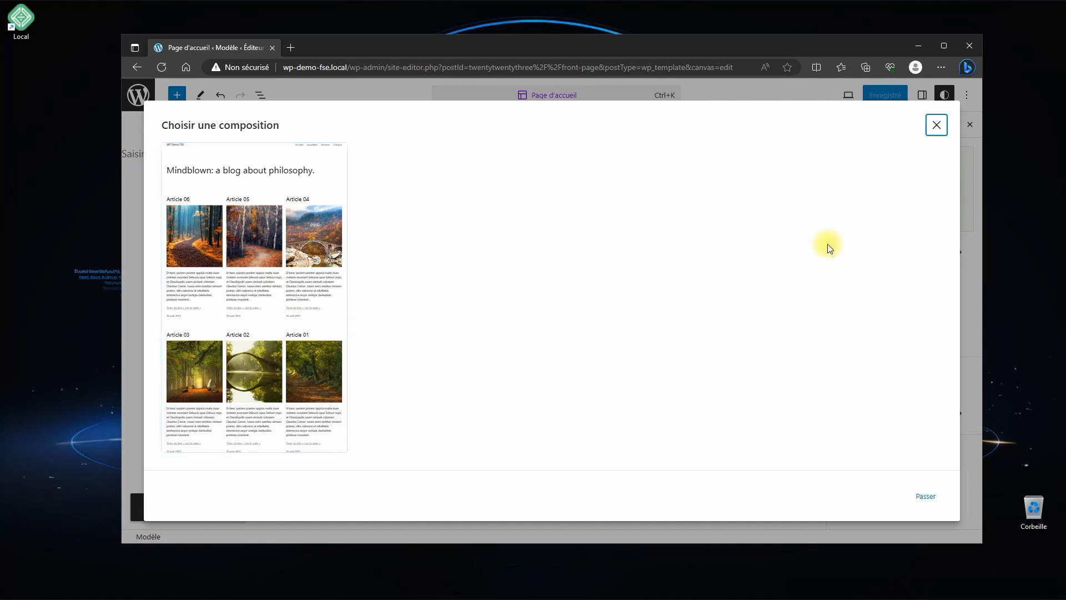
click(939, 126)
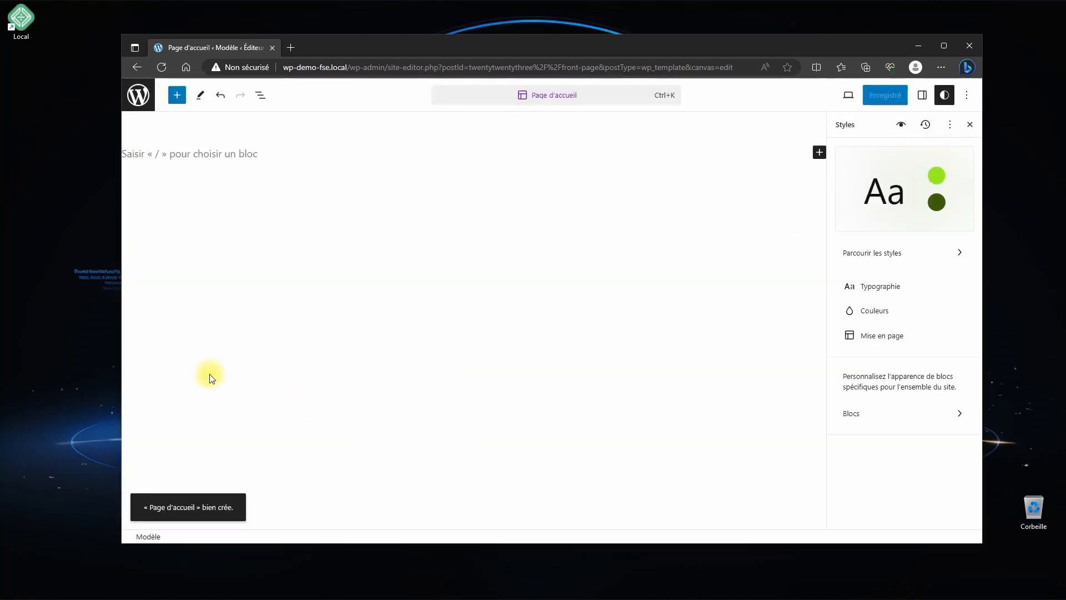
Insert the En-tête block into the empty Page d'accueil template and show the block structure.
click(175, 96)
text(en)
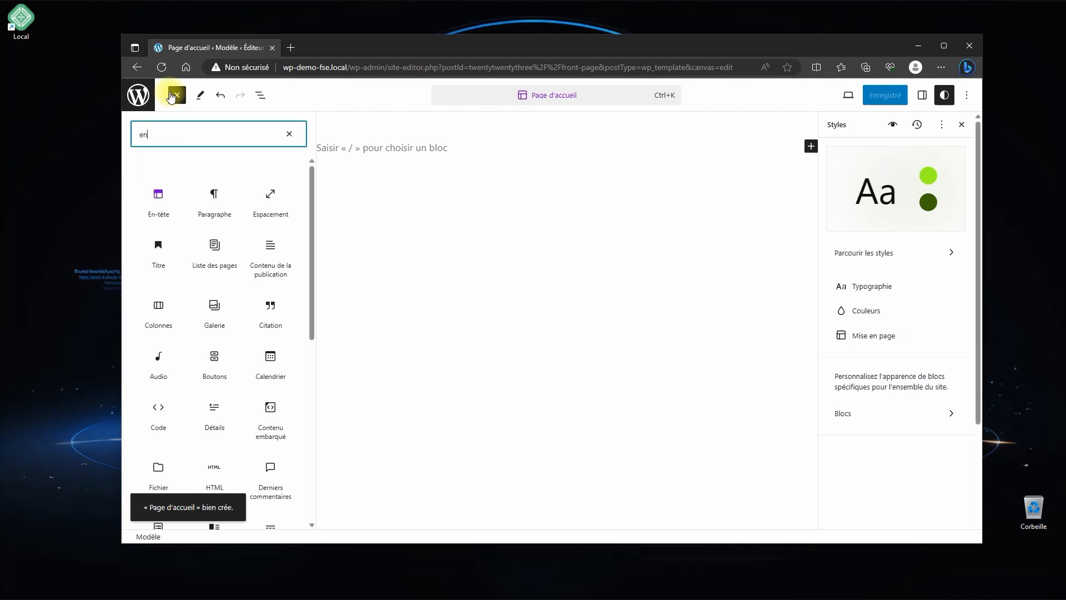
click(157, 195)
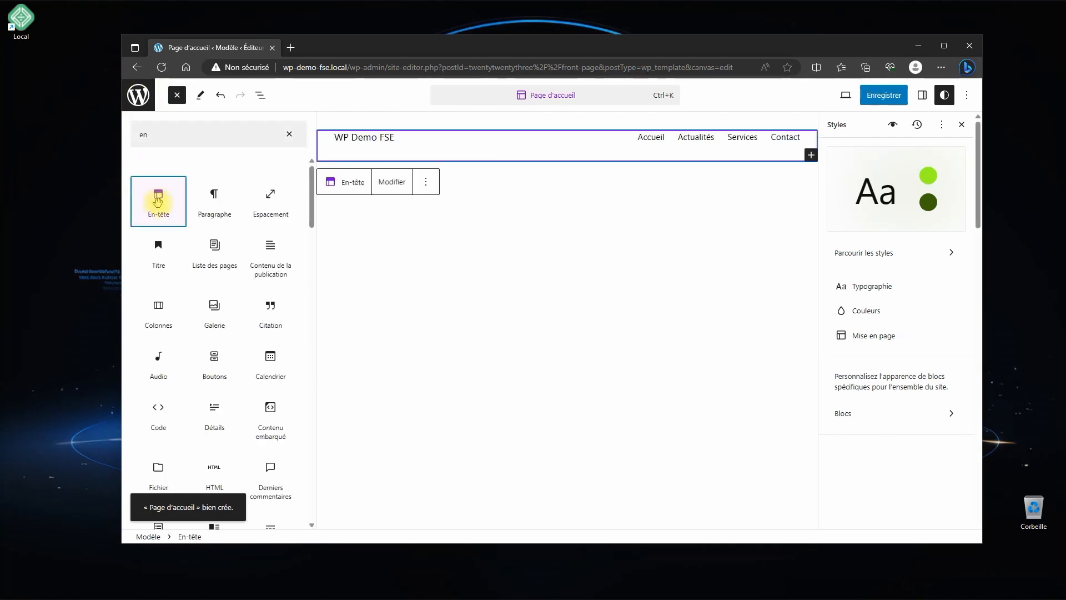
click(361, 142)
click(260, 96)
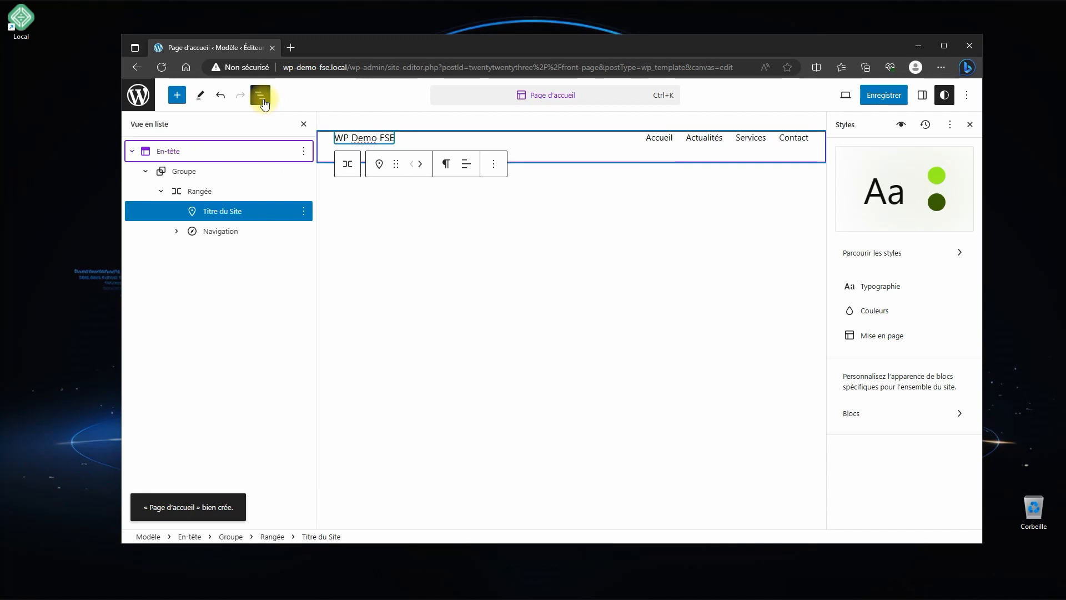
click(132, 151)
Insert a Groupe block after the Titre du Site in the header's Rangée.
click(177, 96)
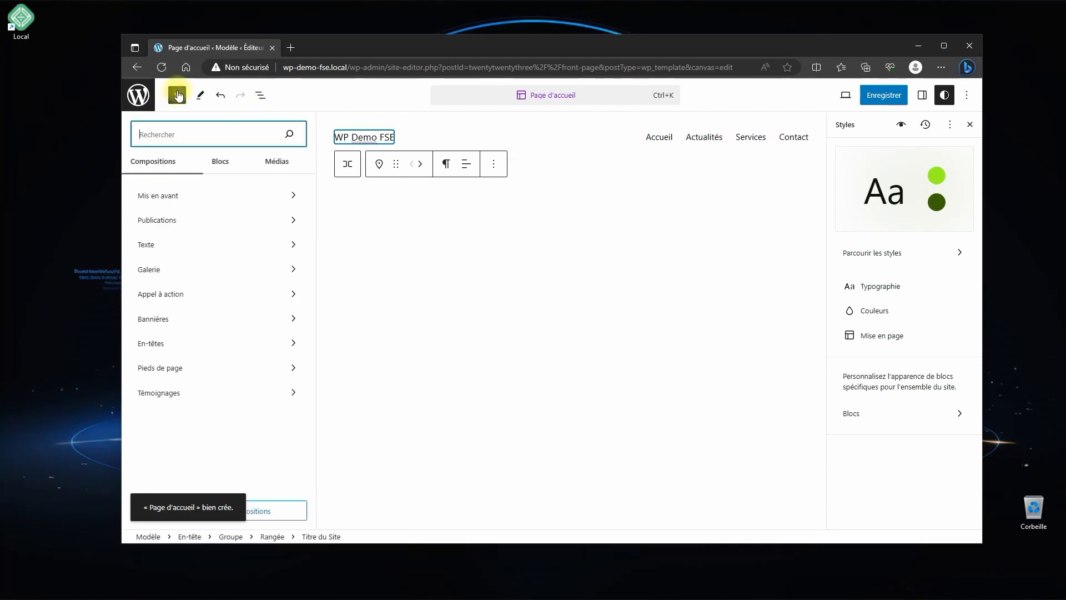
text(group)
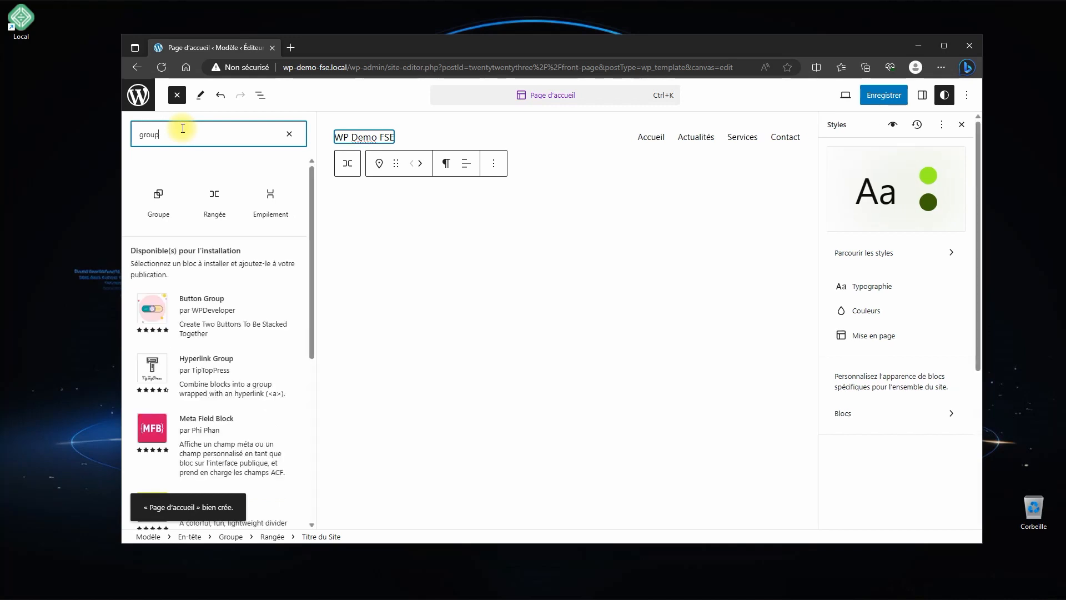
click(161, 204)
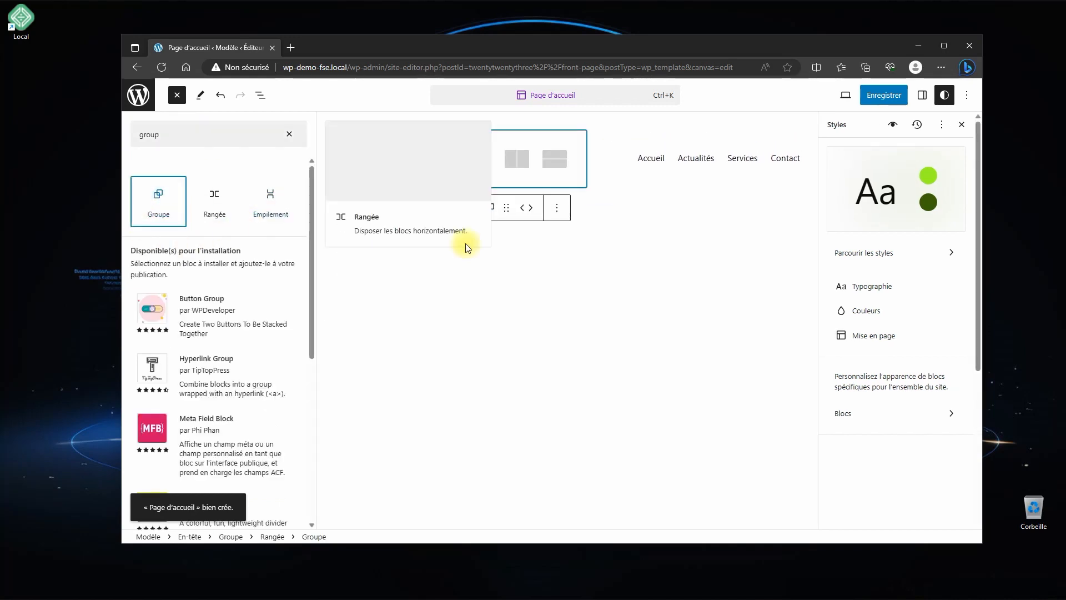
click(384, 162)
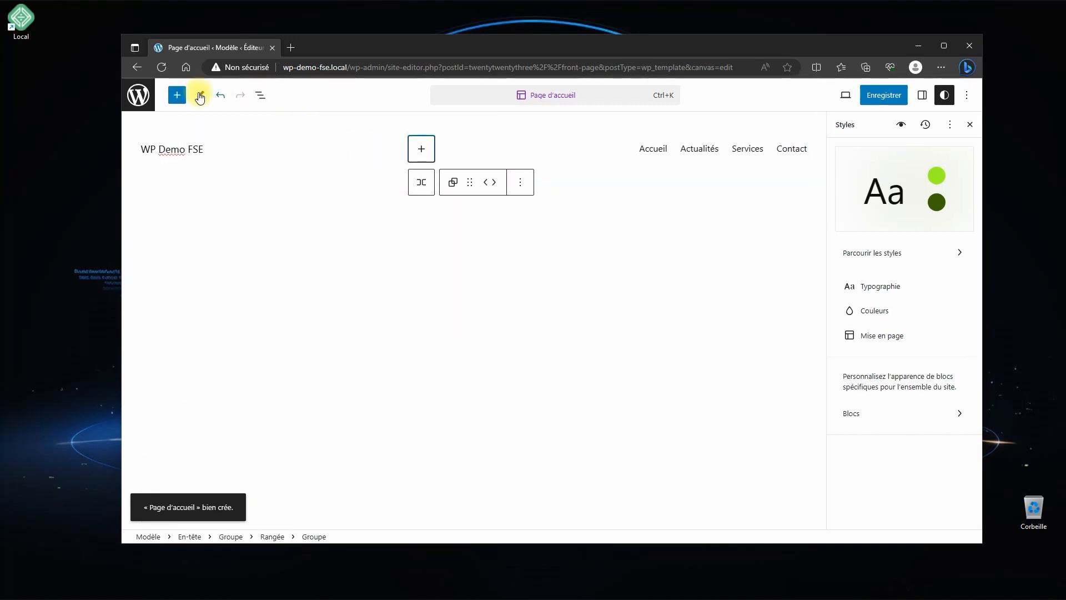
Move the new Groupe block out of the En-tête and place it directly below the header.
click(258, 98)
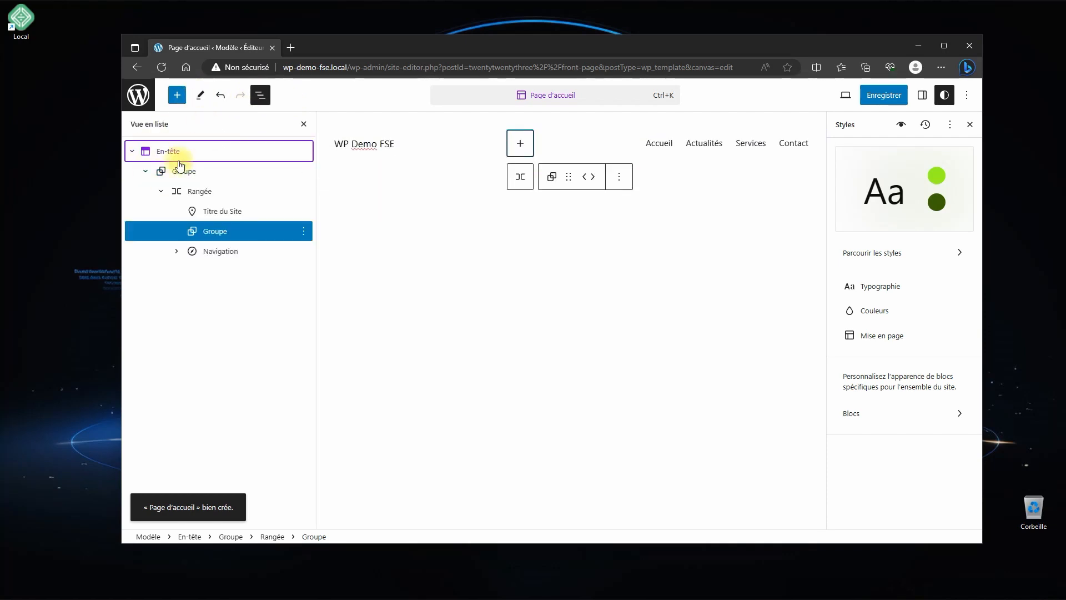
click(208, 235)
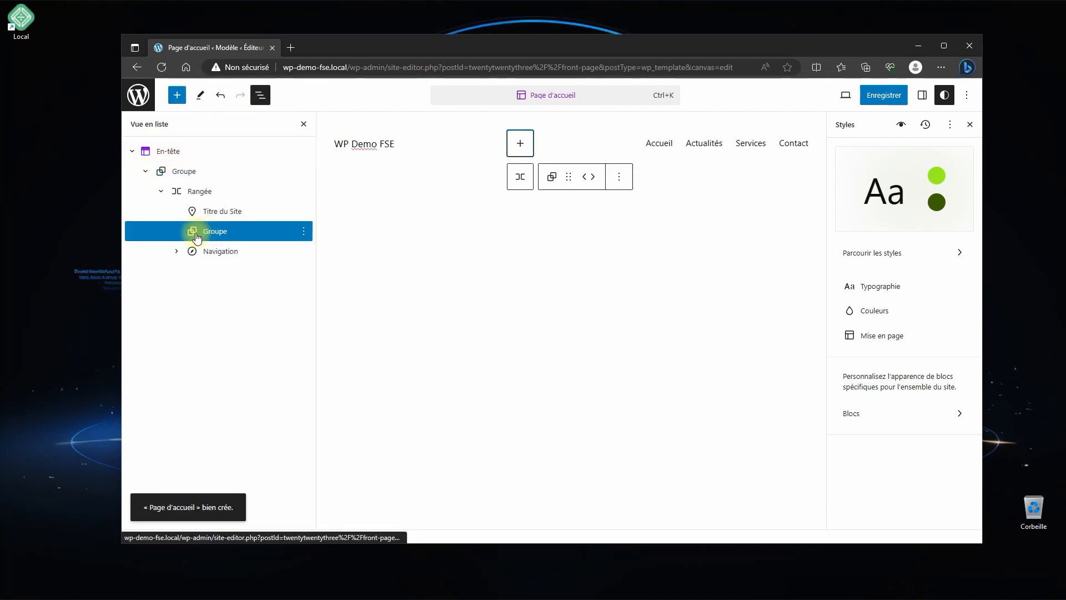
drag(189, 193, 181, 139)
click(528, 175)
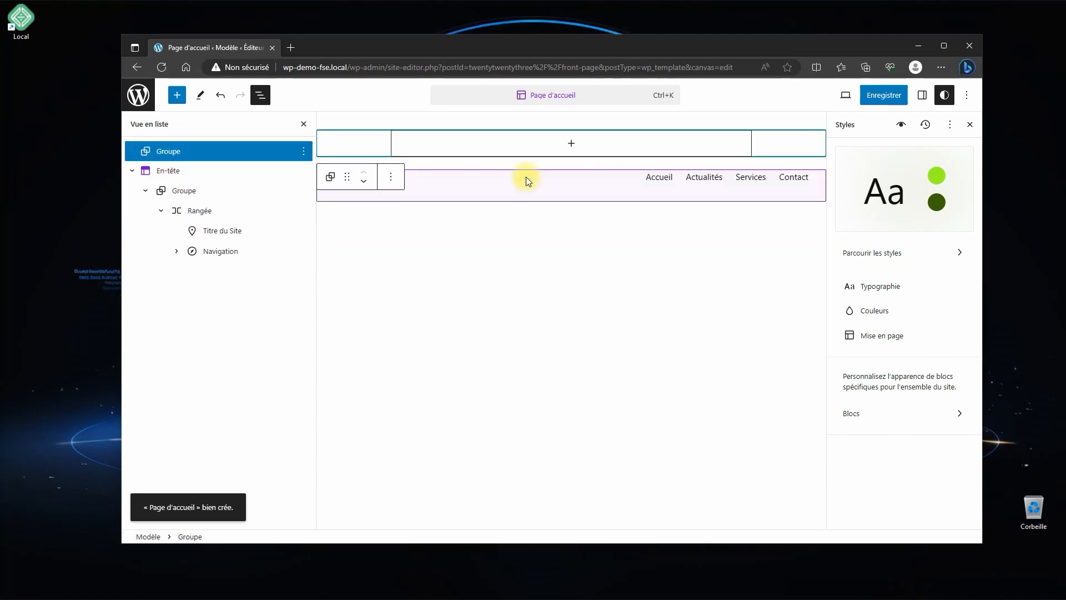
click(364, 182)
click(133, 151)
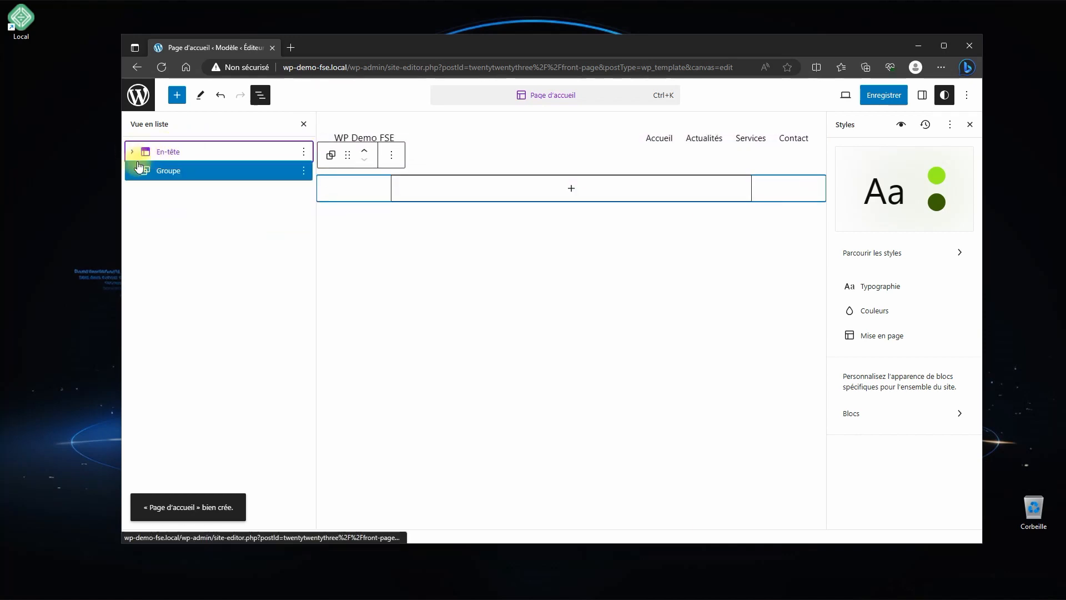
Add the Contenu de la publication block inside the Groupe below the header.
click(572, 188)
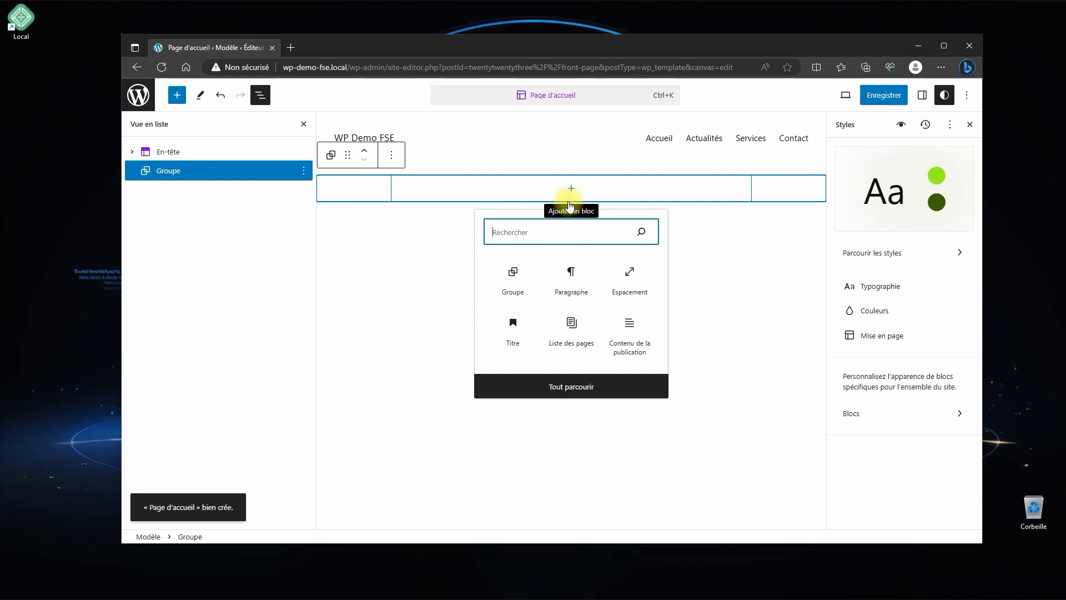
click(628, 327)
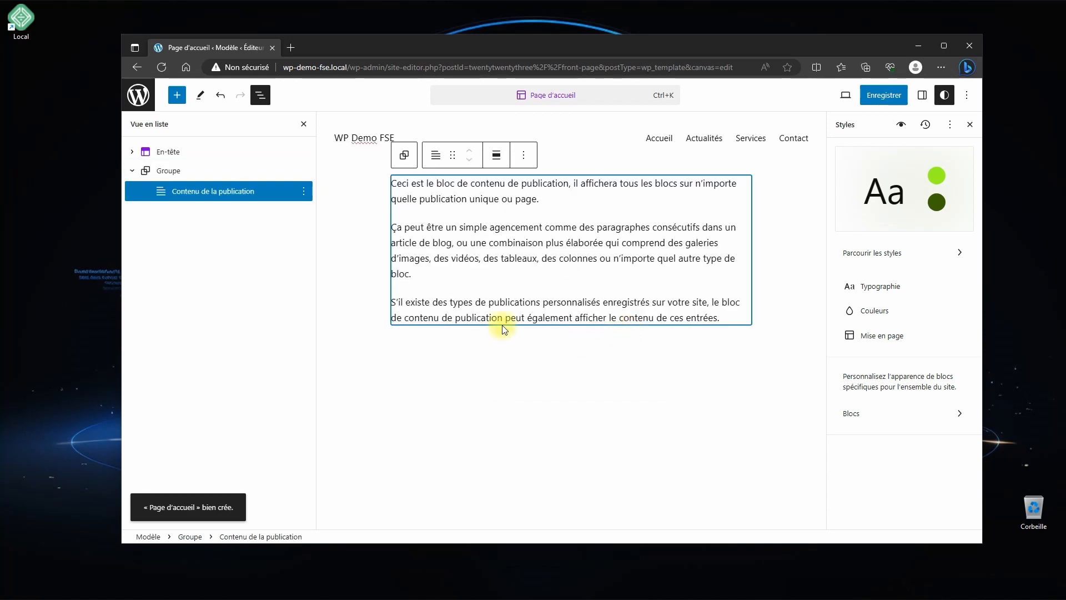
click(132, 170)
Insert the Pied de page block after the Contenu de la publication block.
click(176, 94)
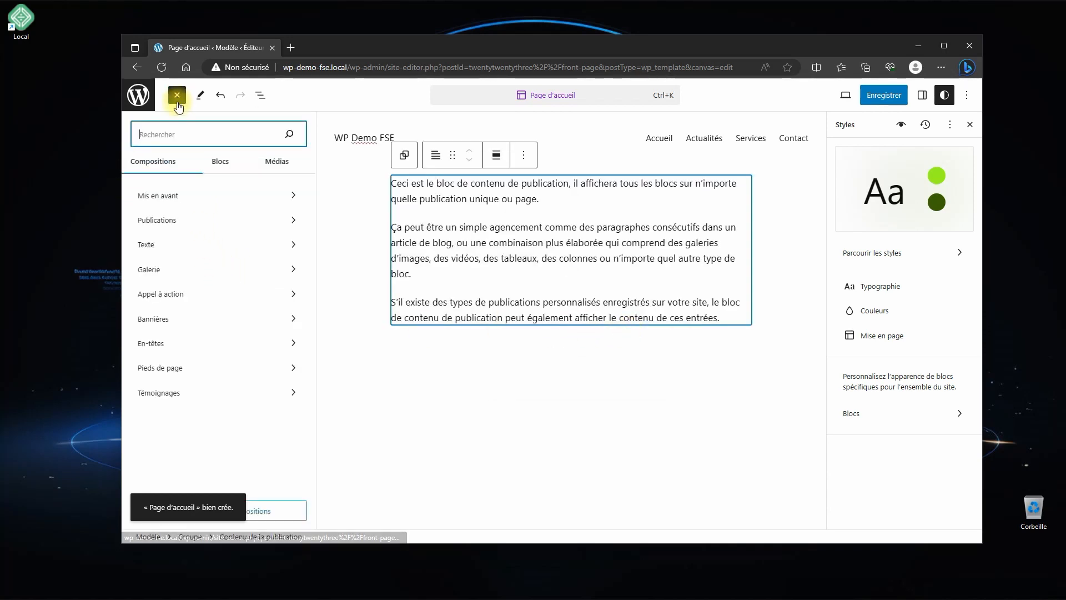
text(pie)
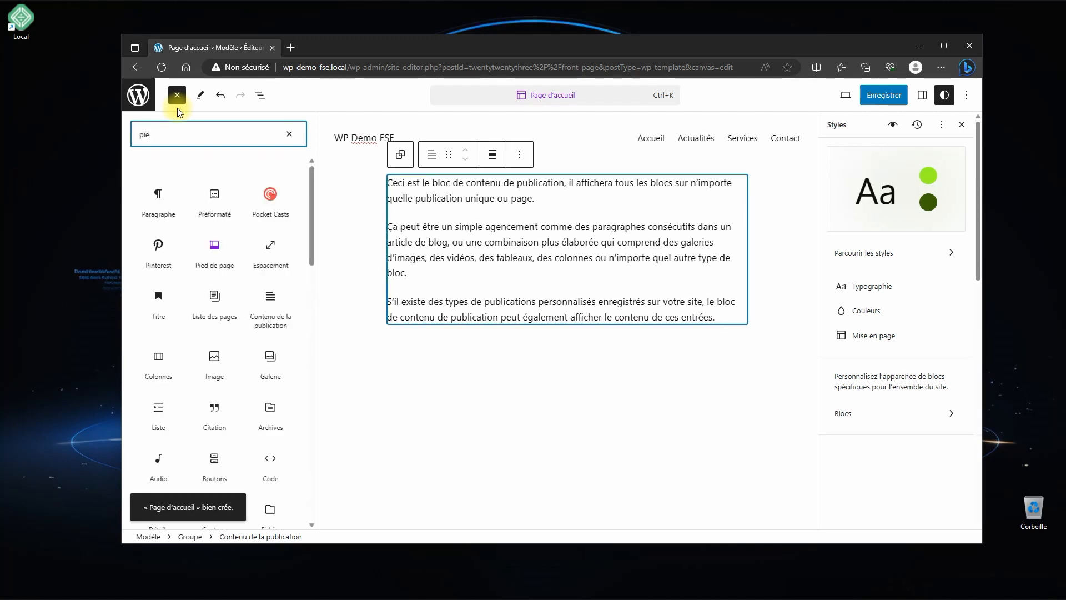
click(160, 189)
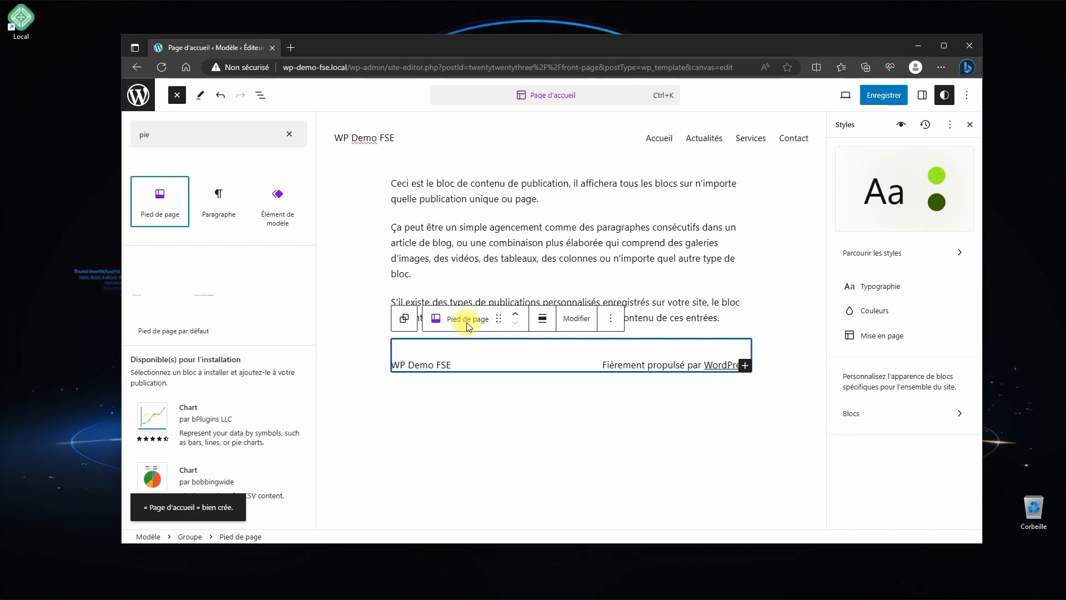
click(537, 355)
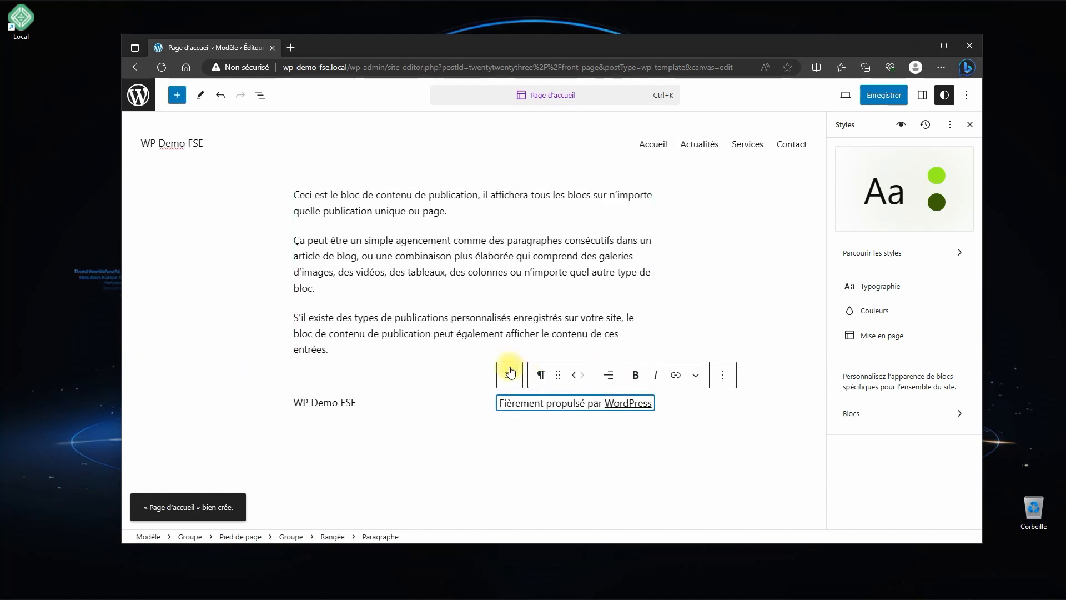
Move the Pied de page block out of the Groupe to the end of the Page d'accueil template and save the template.
click(259, 95)
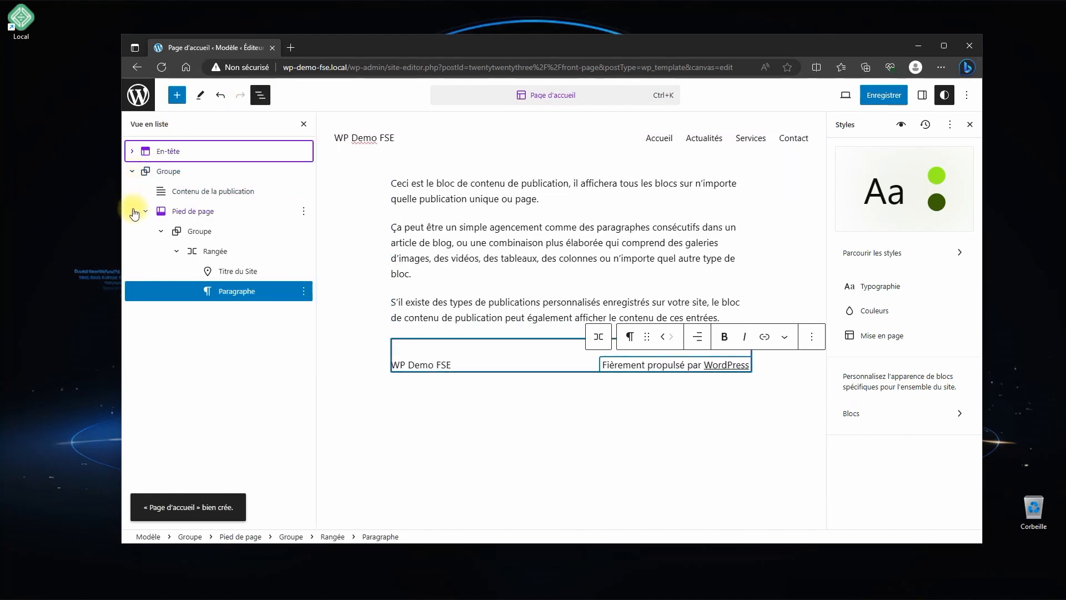
click(162, 214)
drag(168, 214, 169, 162)
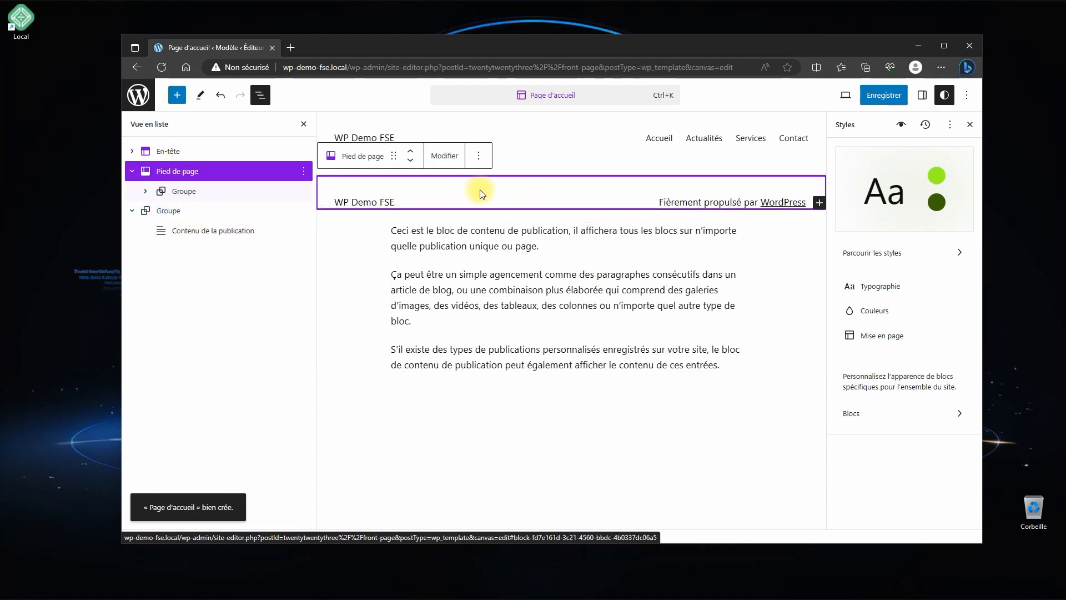
click(411, 160)
click(132, 173)
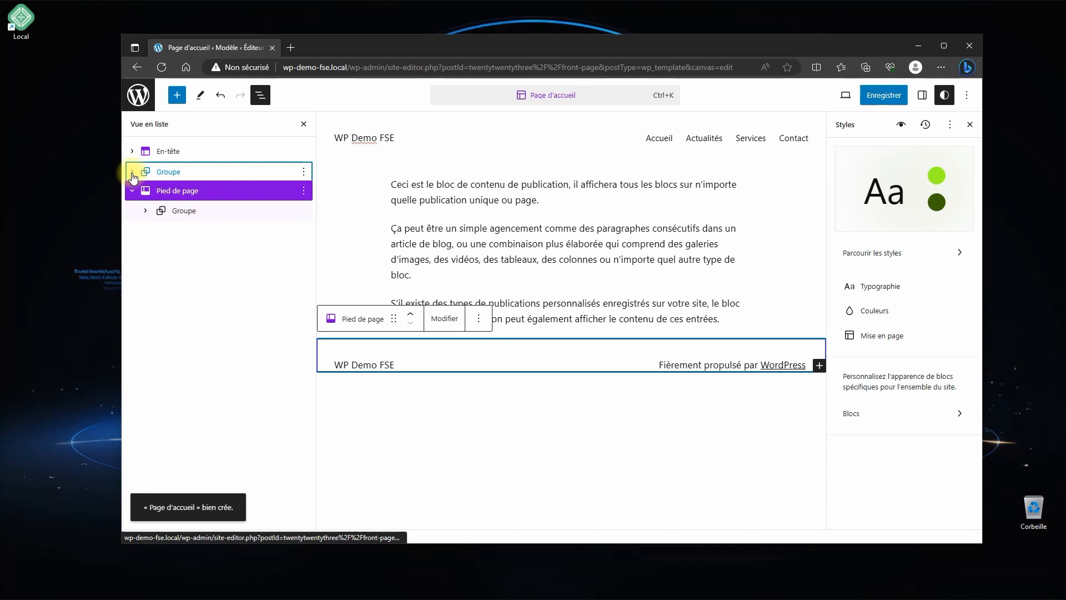
click(132, 190)
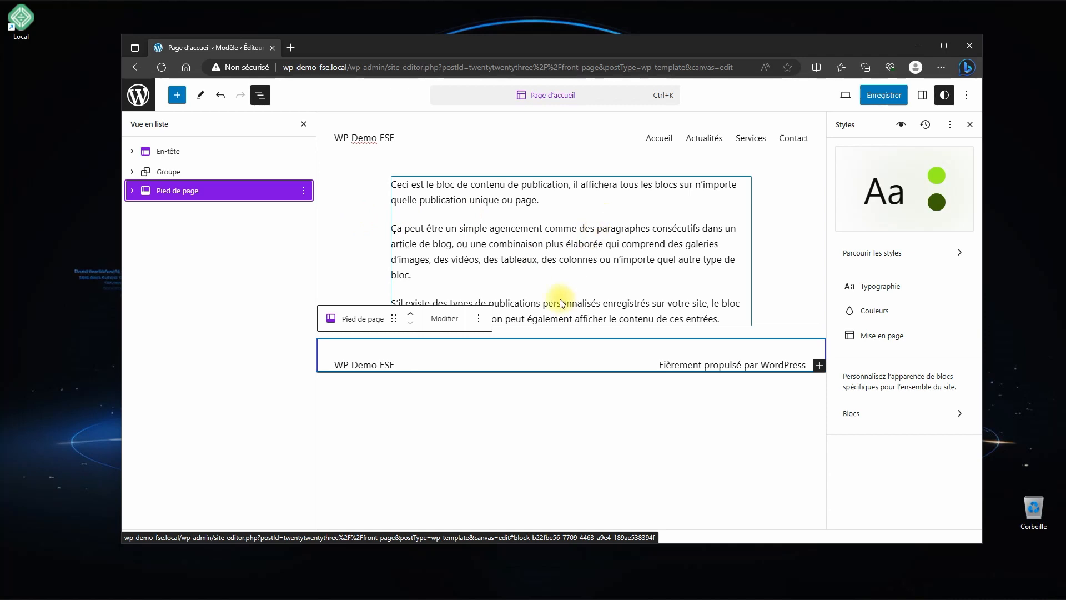
click(884, 95)
click(866, 88)
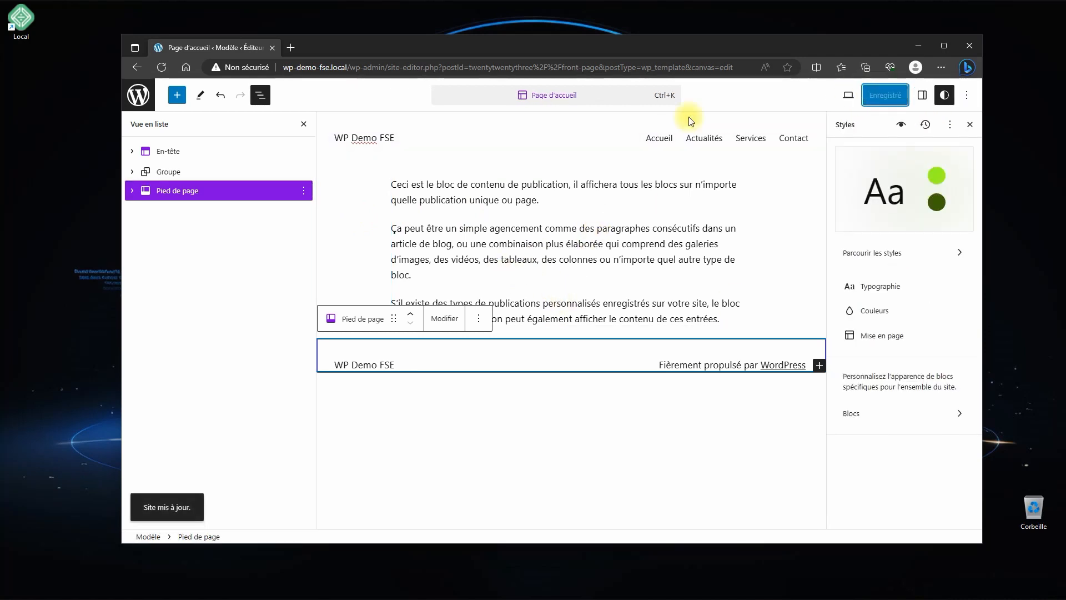
Leave the Page d'accueil template and look through the Modèles list and the Compositions section of the site editor.
click(138, 95)
click(138, 148)
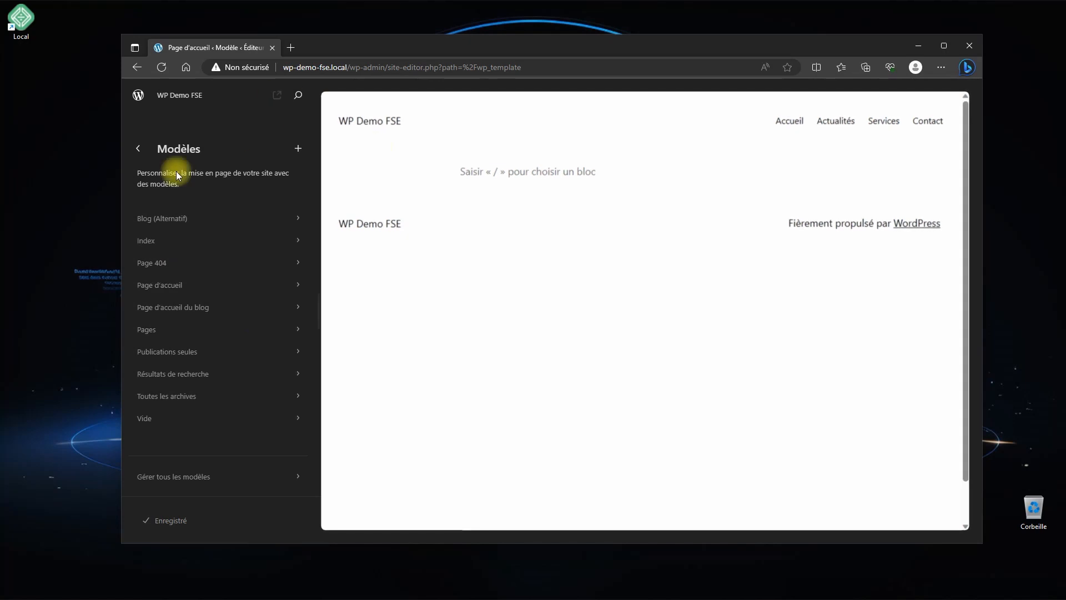
click(138, 148)
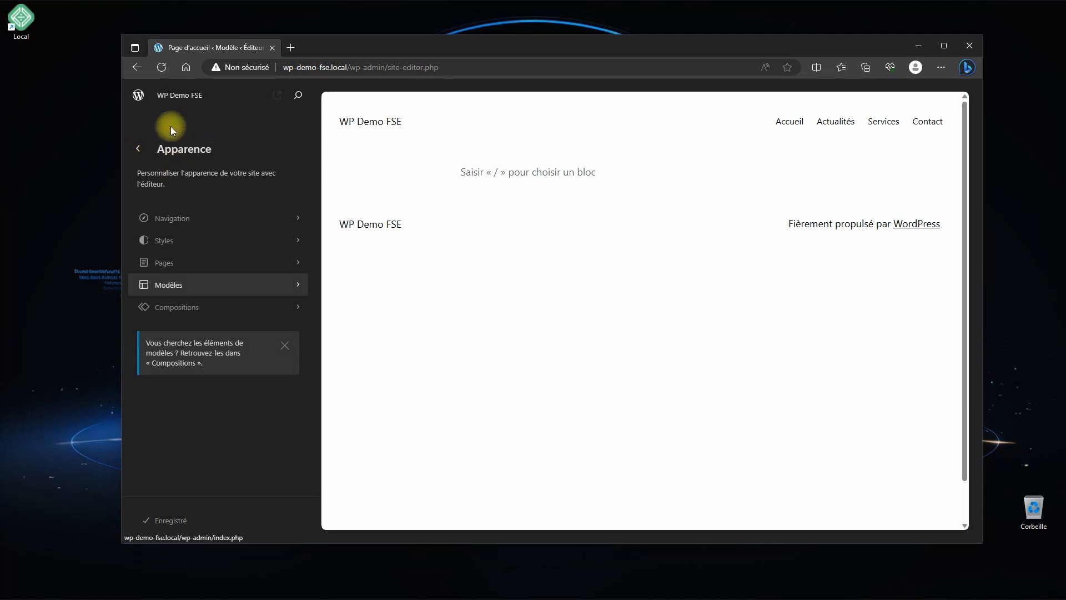
click(179, 309)
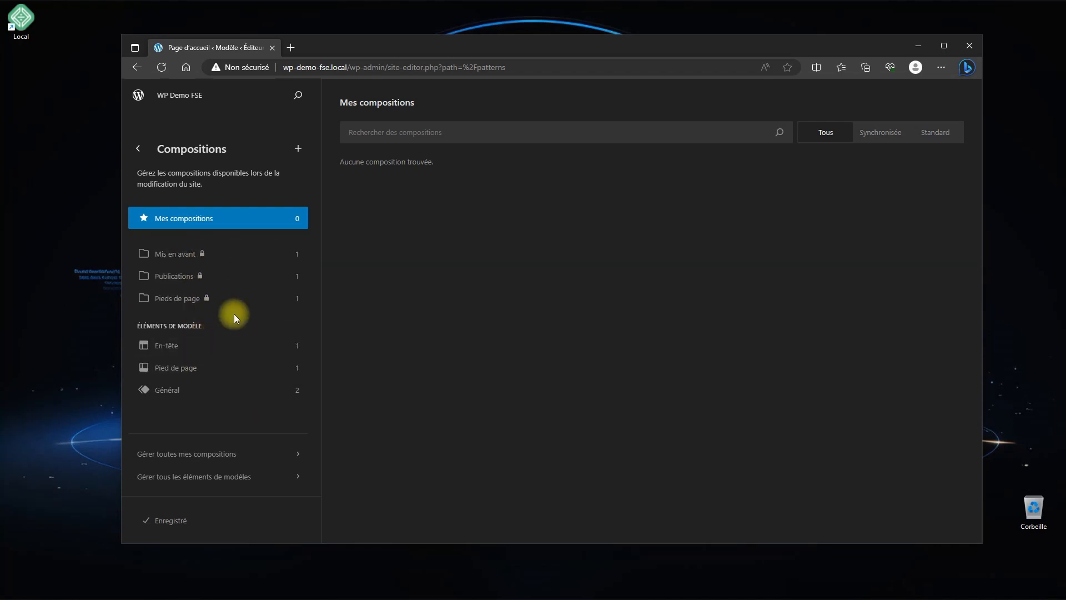
click(138, 148)
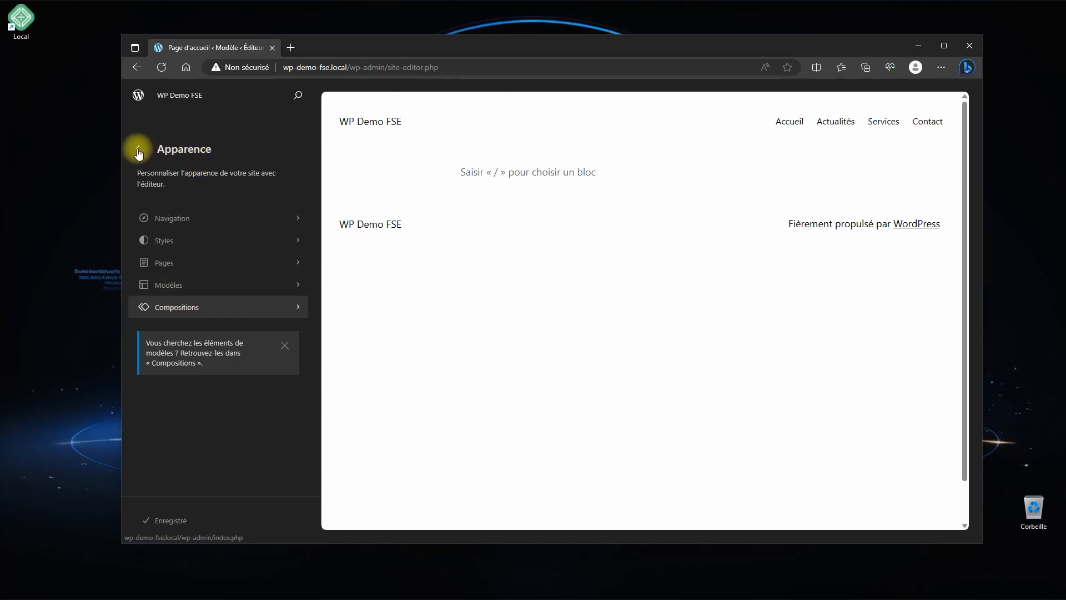
Return to the dashboard, open the Accueil page and review the templates it can be assigned, leaving the assignment as is.
click(140, 99)
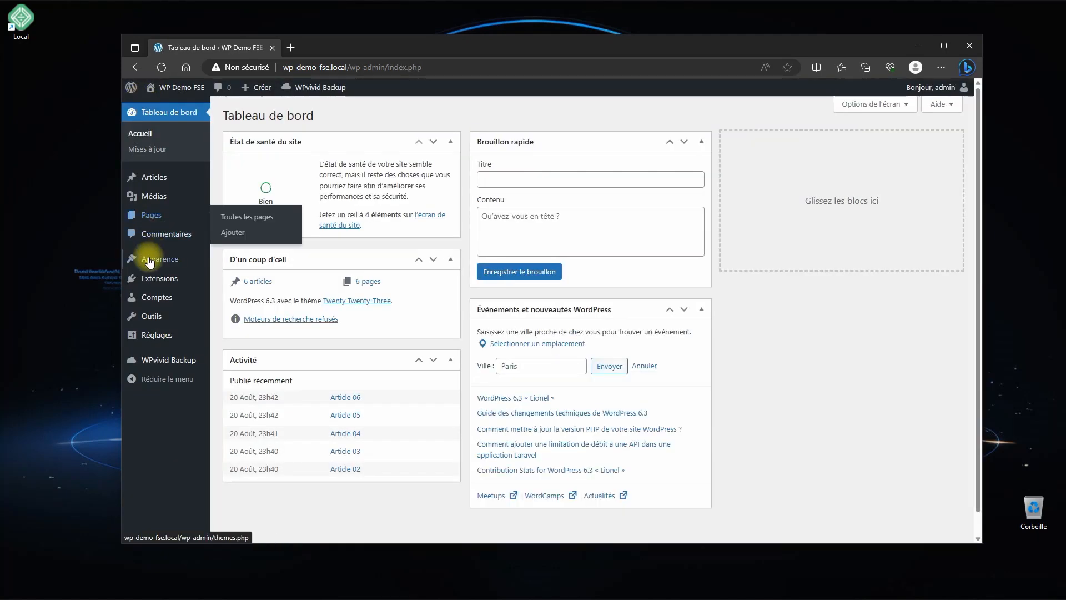
click(151, 221)
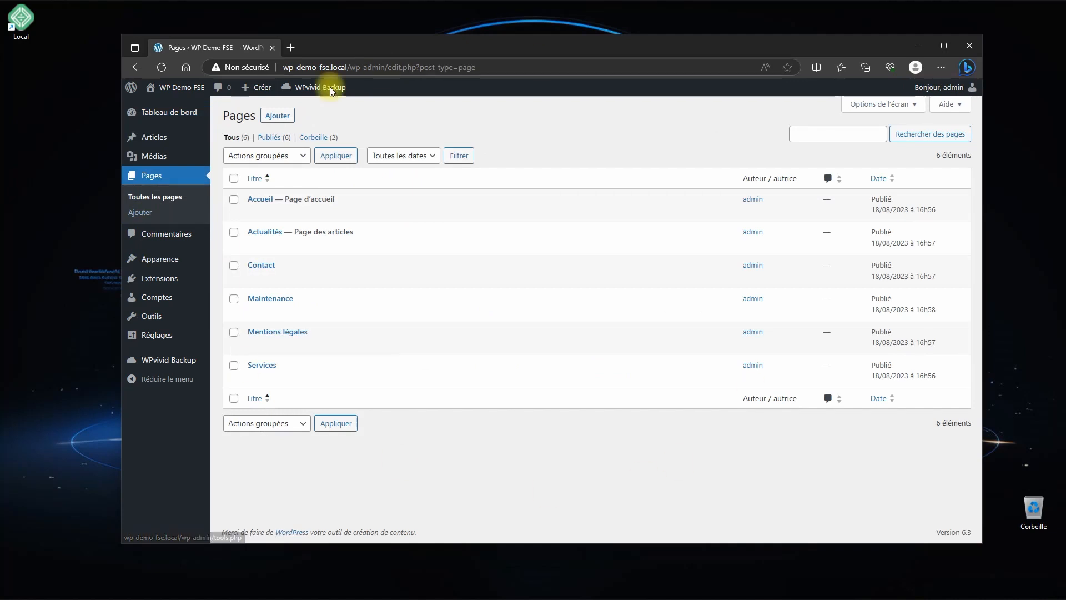
click(255, 201)
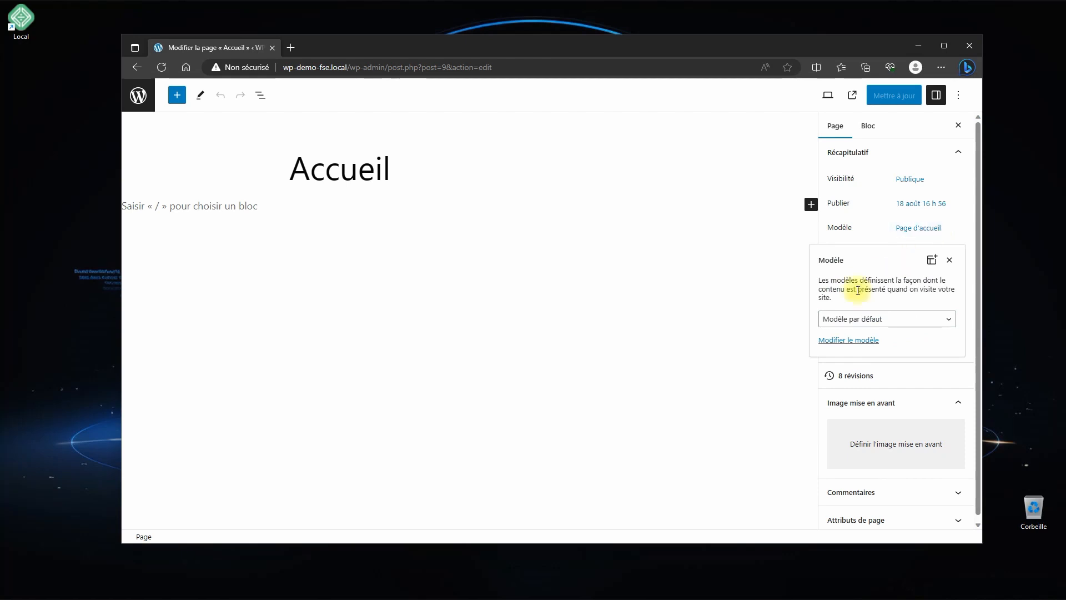
click(944, 321)
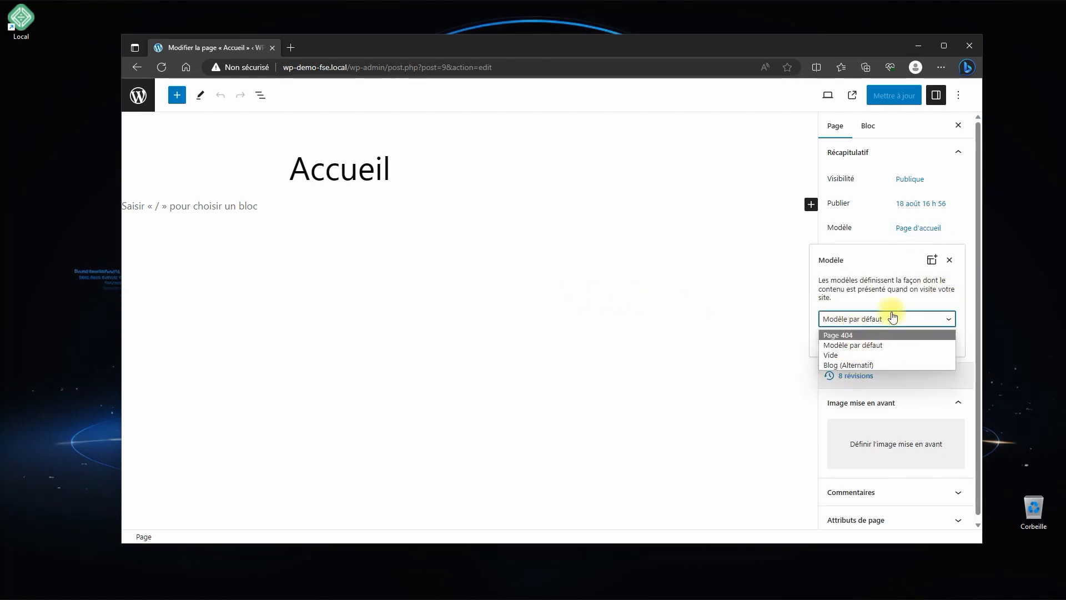
click(746, 237)
click(129, 99)
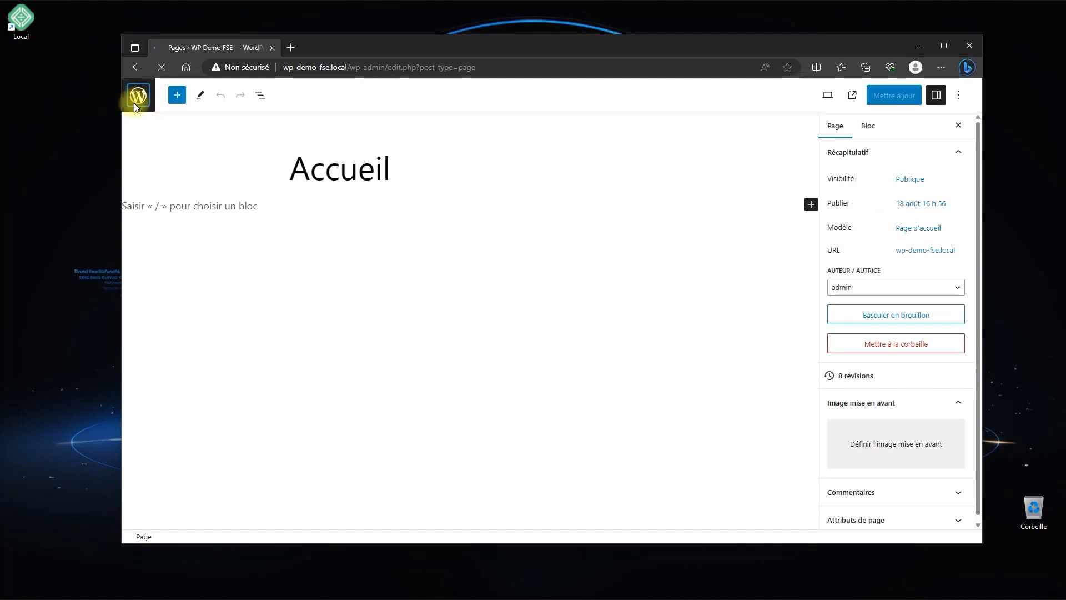
Open the Lecture settings and review the page choices for Page d'accueil and Page des articles.
mouse_move(157, 336)
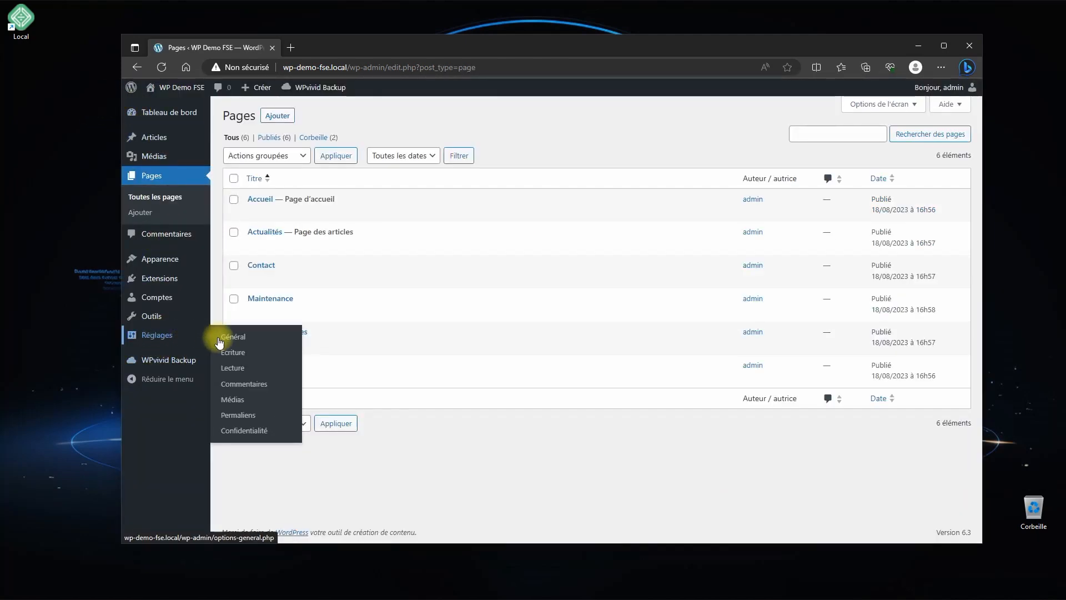
click(232, 368)
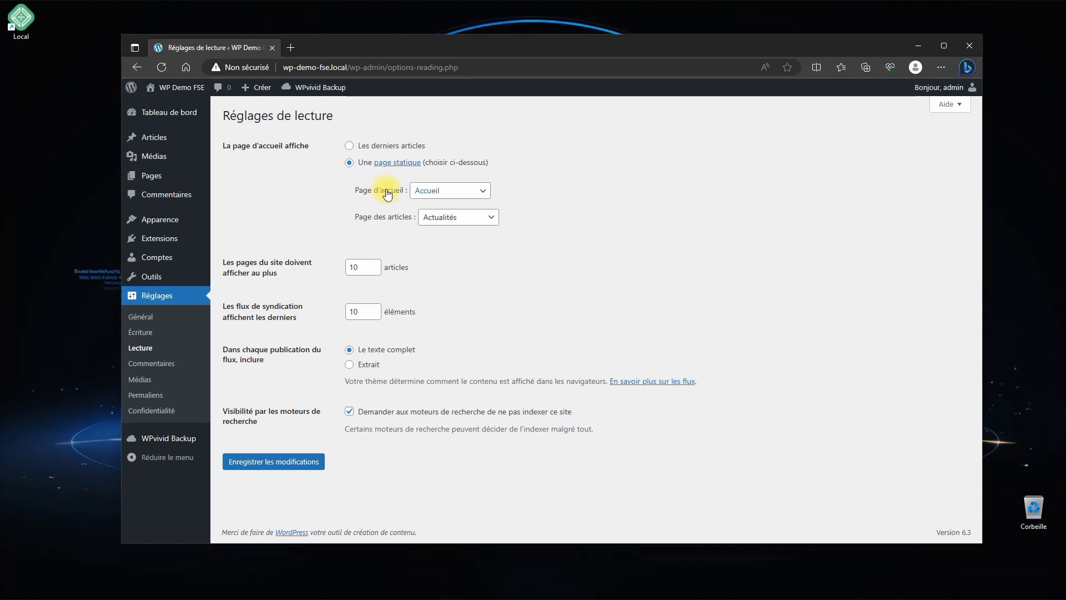
click(440, 191)
click(474, 216)
click(456, 217)
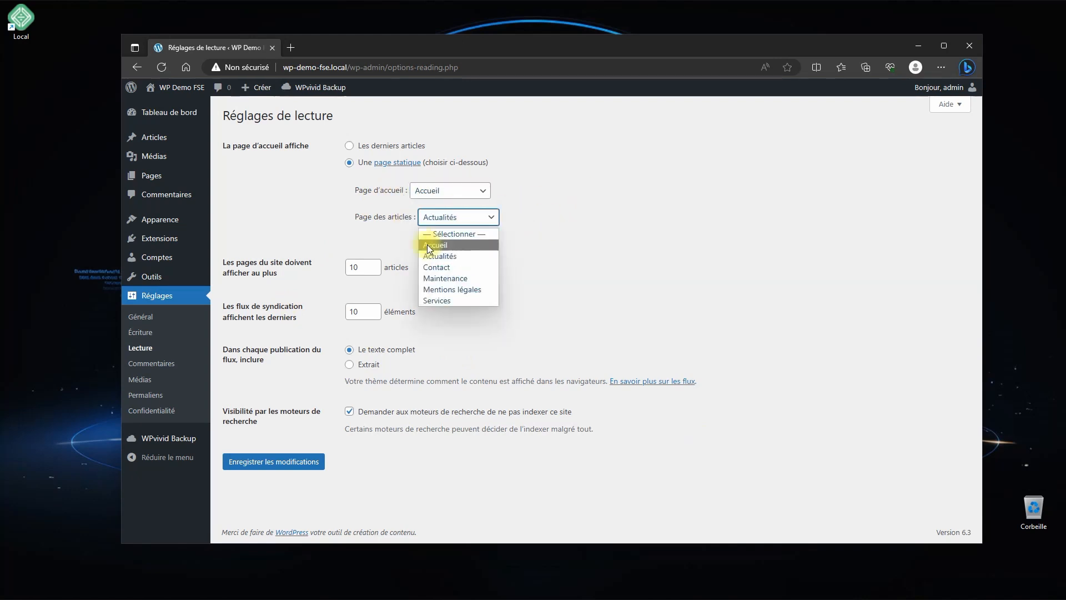
click(677, 237)
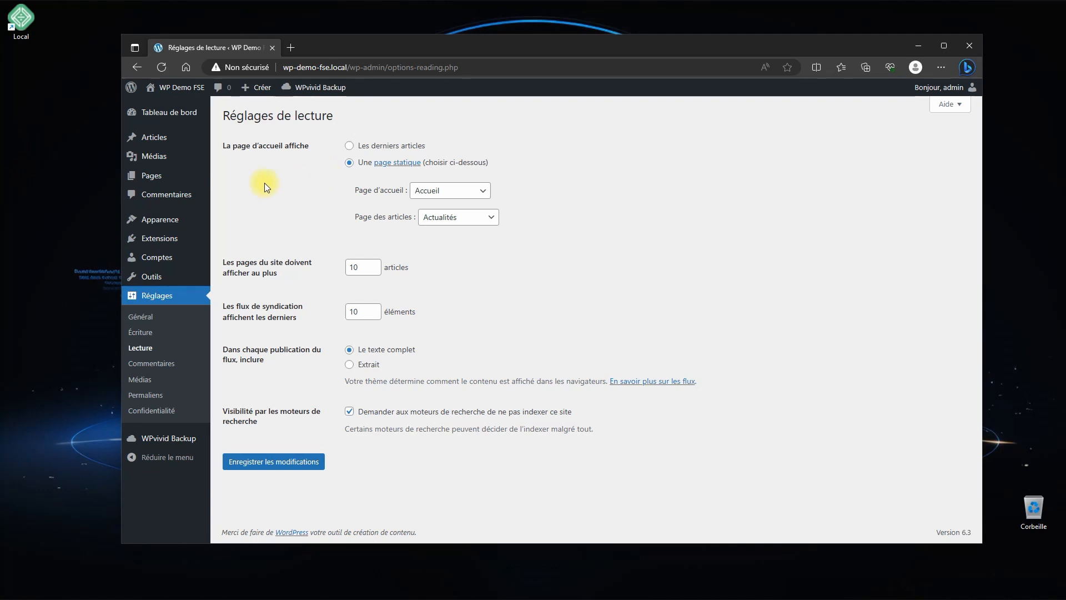
Open the Maintenance page from the page list and review the templates available for it.
click(155, 176)
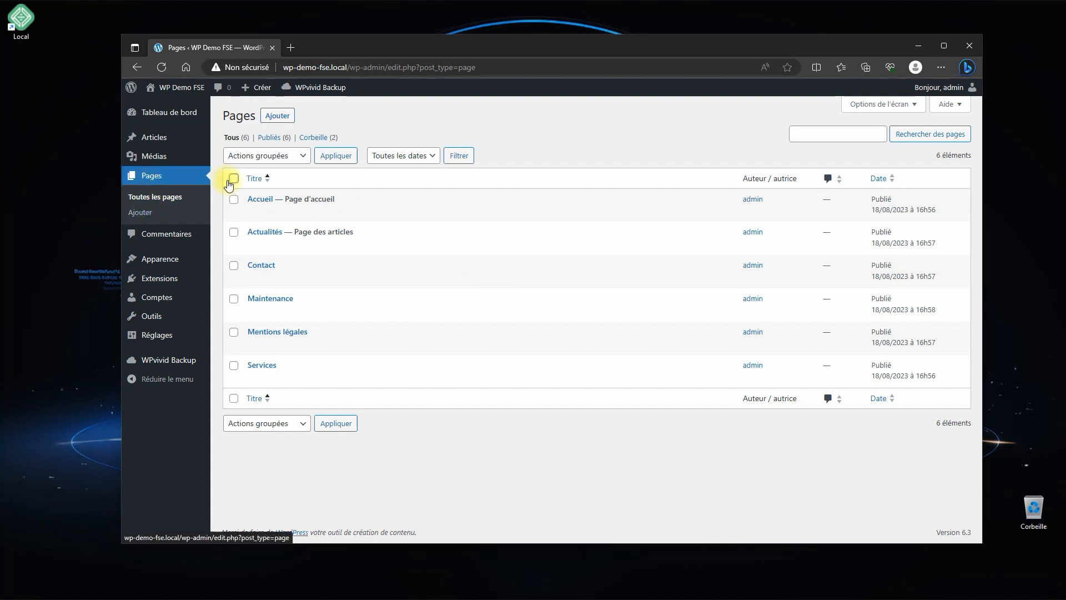
click(263, 303)
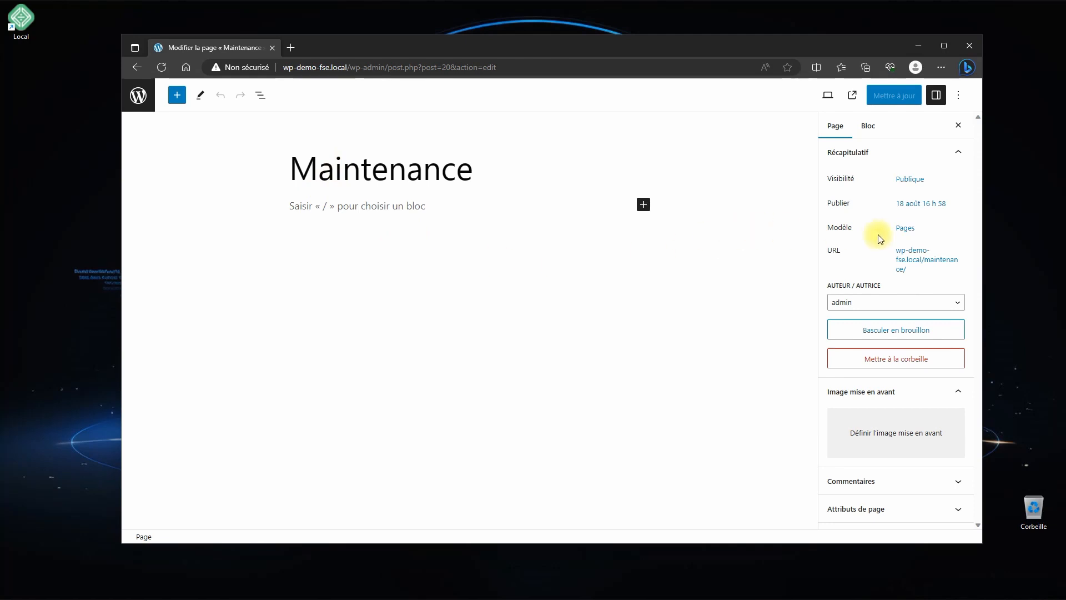
click(904, 228)
click(901, 326)
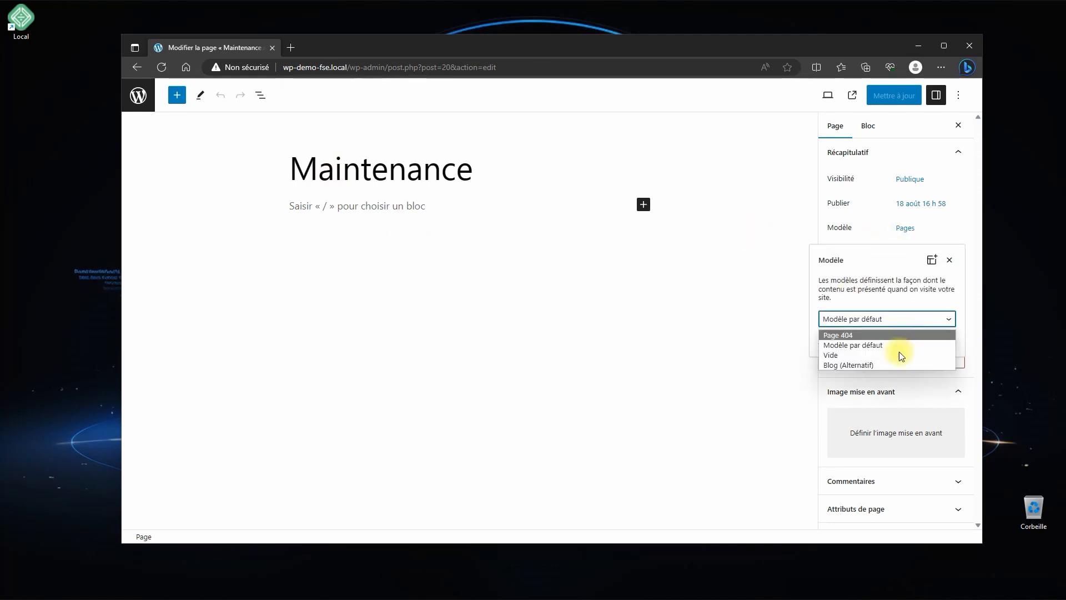
click(571, 272)
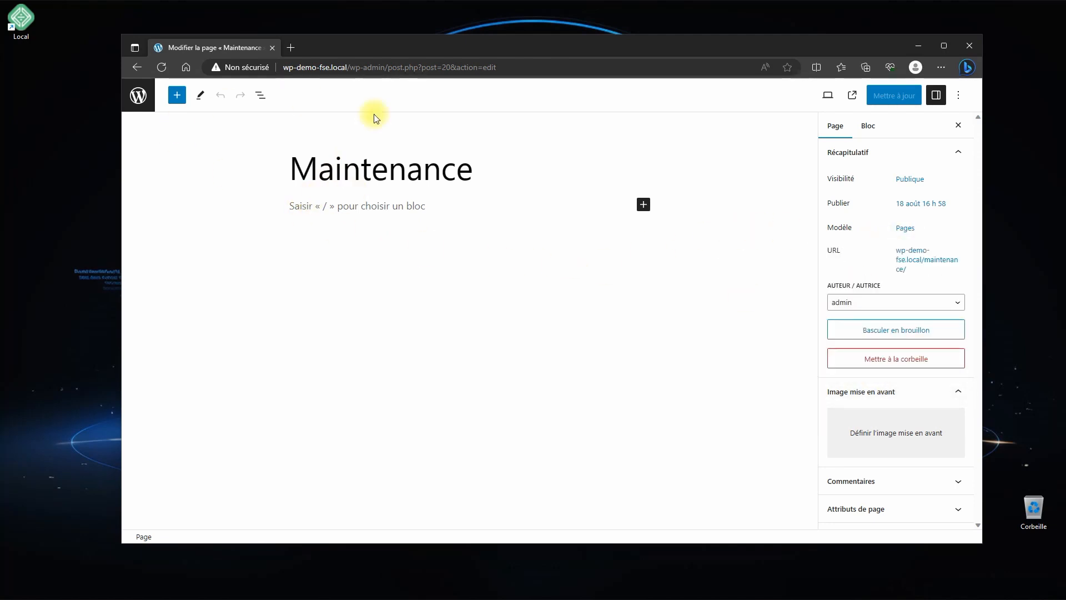